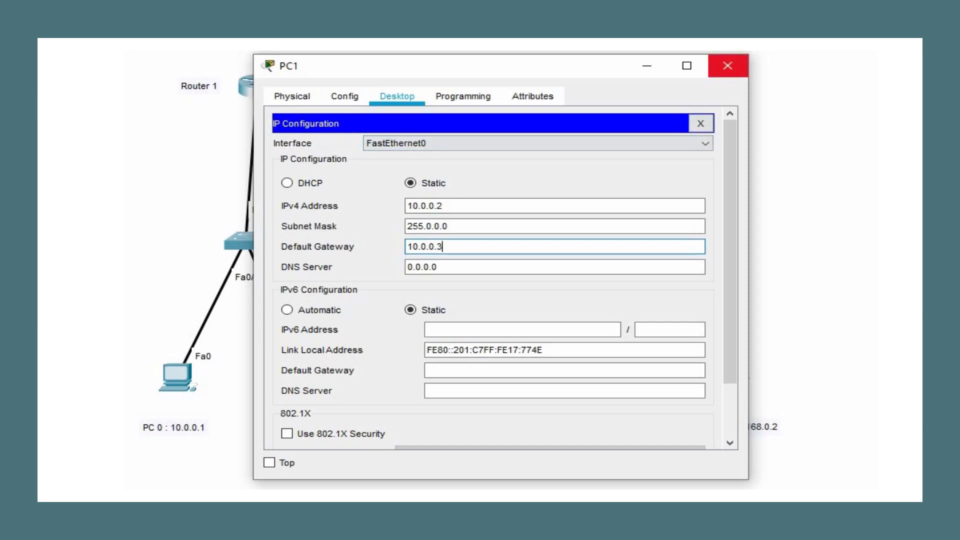
Close PC1's settings and configure PC3 with static IPv4 address 192.168.0.1, subnet mask 255.255.255.0 and default gateway 192.168.0.3.
{"action": "left_click", "coordinate": [727, 66]}
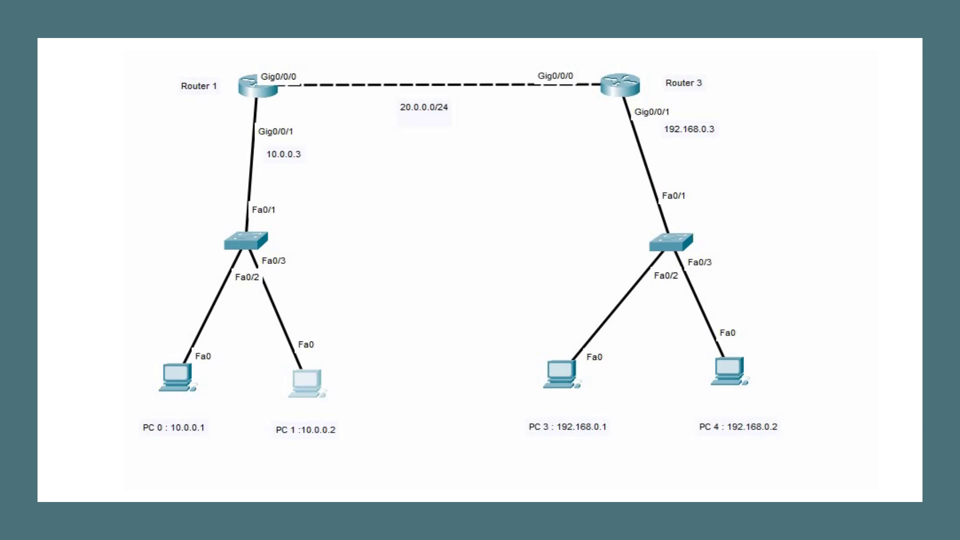
{"action": "left_click", "coordinate": [551, 370]}
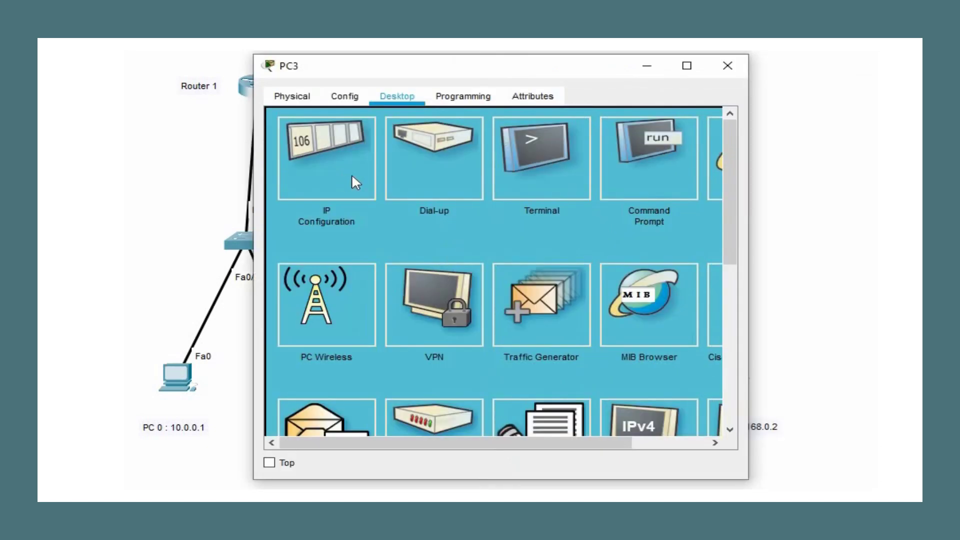
{"action": "left_click", "coordinate": [352, 176]}
{"action": "left_click", "coordinate": [421, 204]}
{"action": "type", "text": "192"}
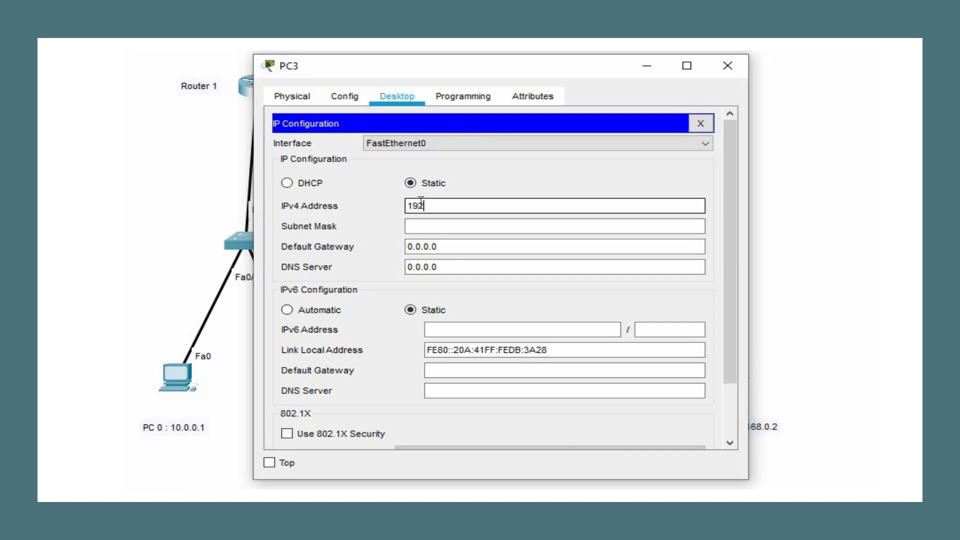
{"action": "type", "text": ".168.0.1"}
{"action": "key", "text": "Tab"}
{"action": "key", "text": "Tab"}
{"action": "type", "text": "19"}
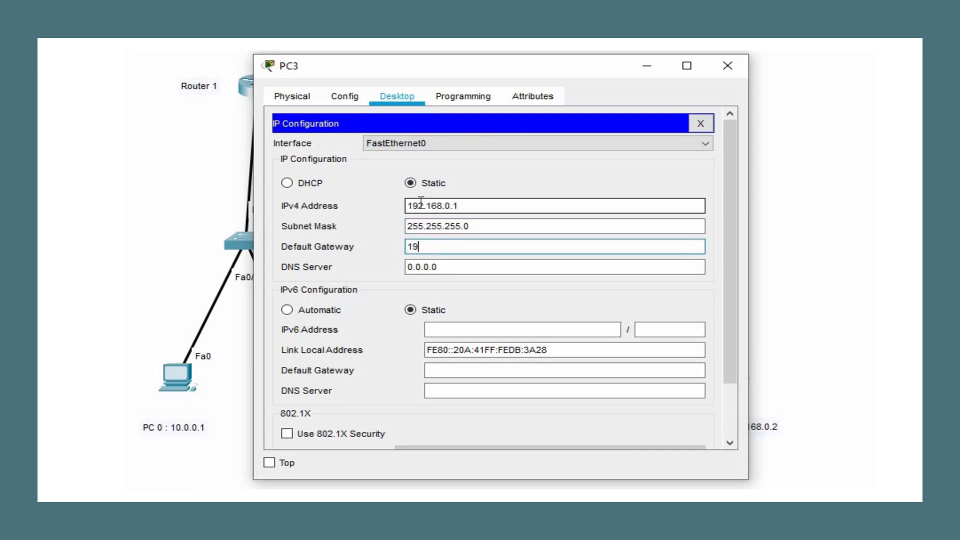
{"action": "type", "text": "2.168.0.3"}
{"action": "left_click", "coordinate": [726, 67]}
Configure PC4 with static IPv4 address 192.168.0.2, subnet mask 255.255.255.0 and default gateway 192.168.0.3.
{"action": "left_click", "coordinate": [733, 373]}
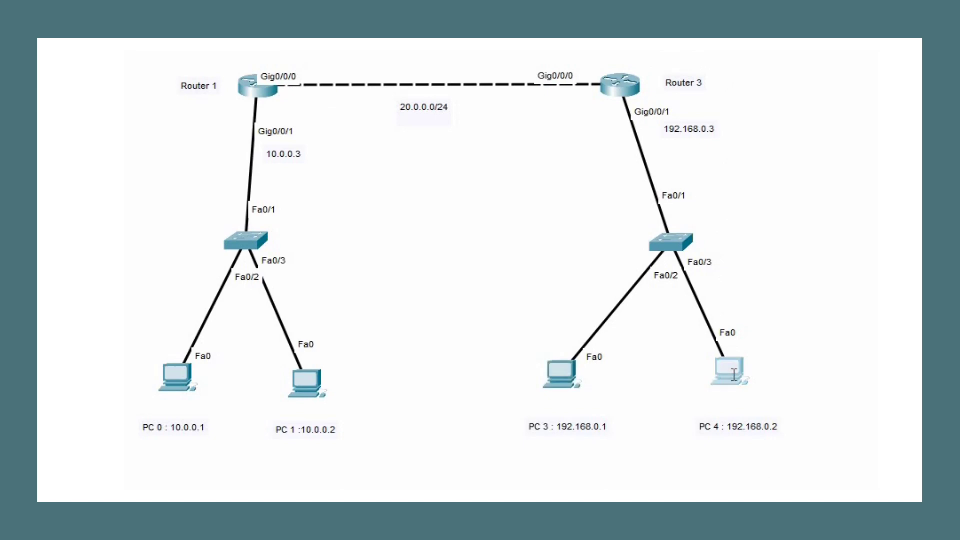
{"action": "left_click", "coordinate": [329, 163]}
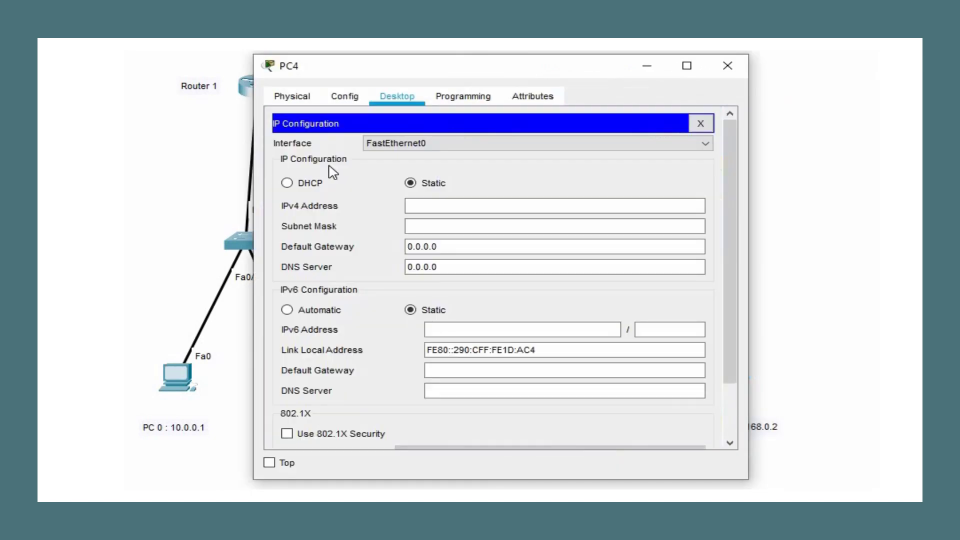
{"action": "left_click", "coordinate": [441, 206]}
{"action": "type", "text": "192.168.0.2"}
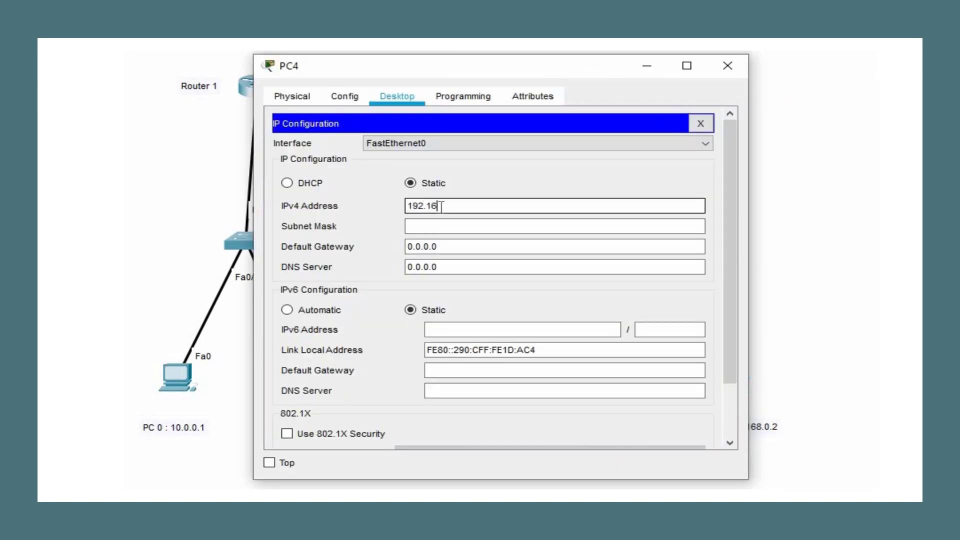
{"action": "key", "text": "Tab"}
{"action": "key", "text": "Tab"}
{"action": "type", "text": "1"}
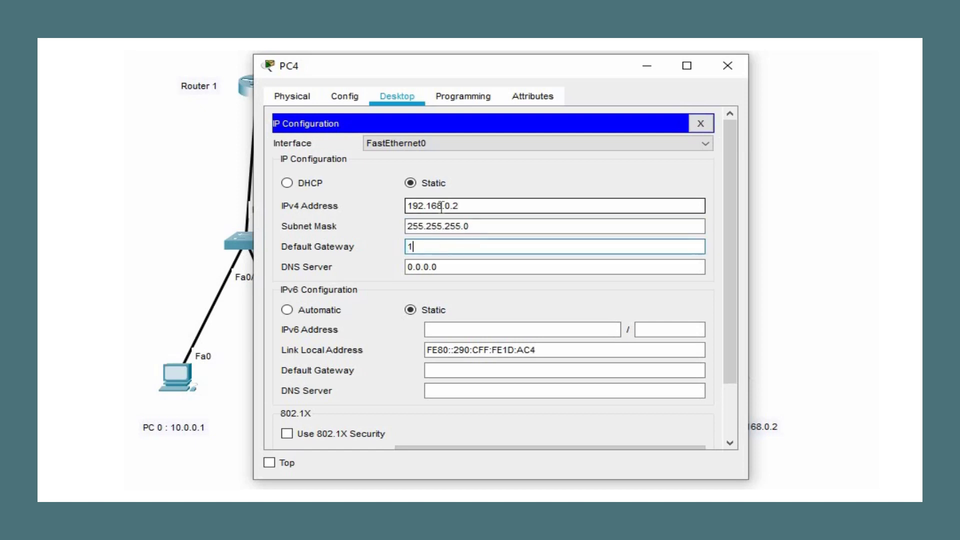
{"action": "type", "text": "92.168.0.3"}
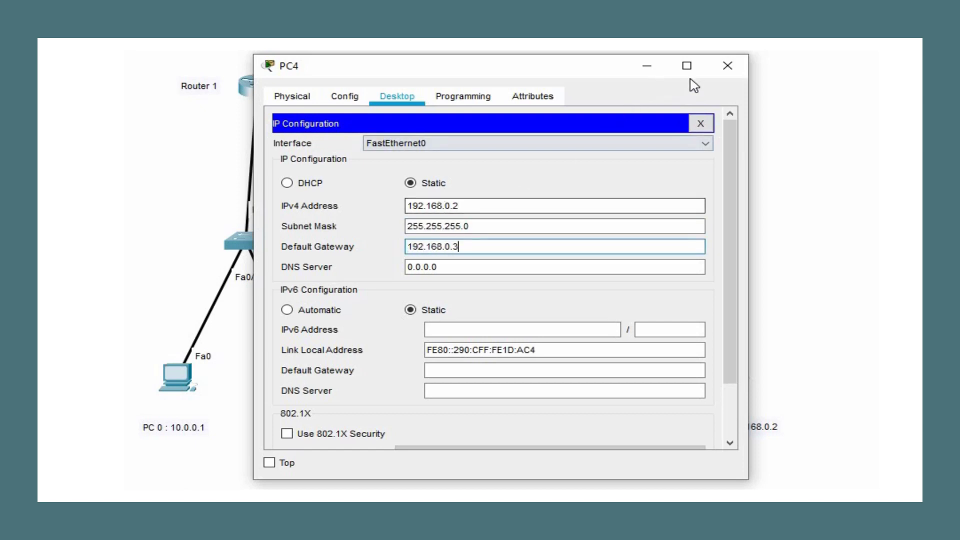
{"action": "left_click", "coordinate": [714, 71]}
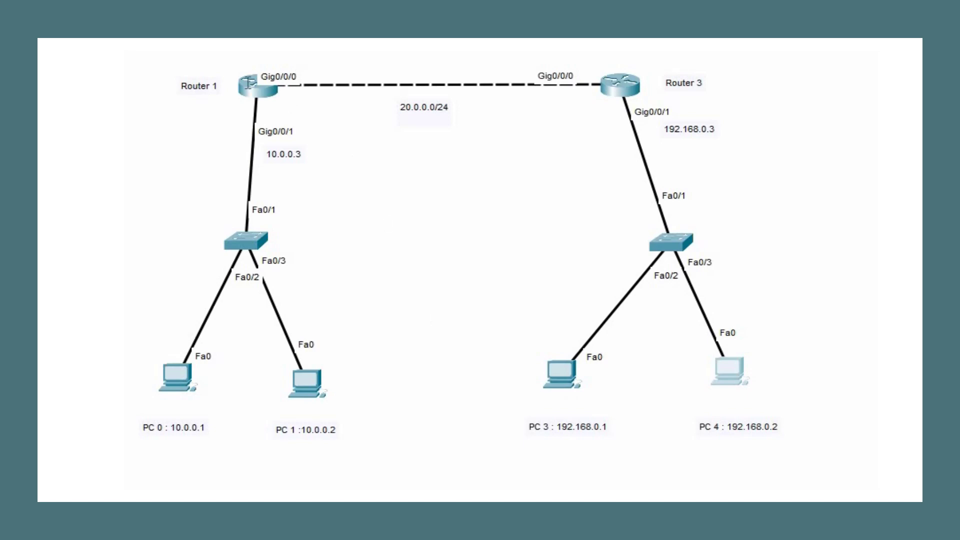
Start a console session on Router 1 and enter privileged EXEC mode with the en command.
{"action": "left_click", "coordinate": [258, 87]}
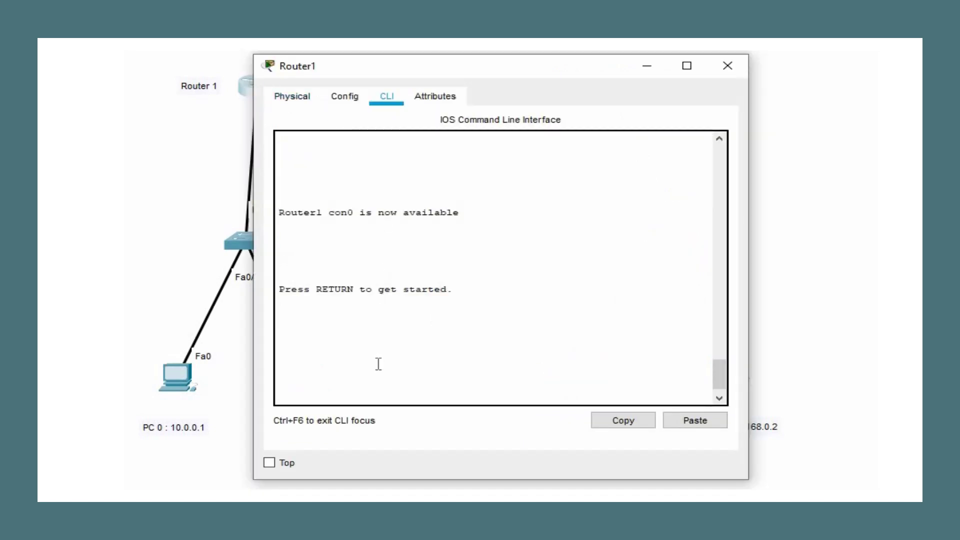
{"action": "key", "text": "Return"}
{"action": "key", "text": "Return"}
{"action": "key", "text": "Return"}
{"action": "key", "text": "Return"}
{"action": "key", "text": "Return"}
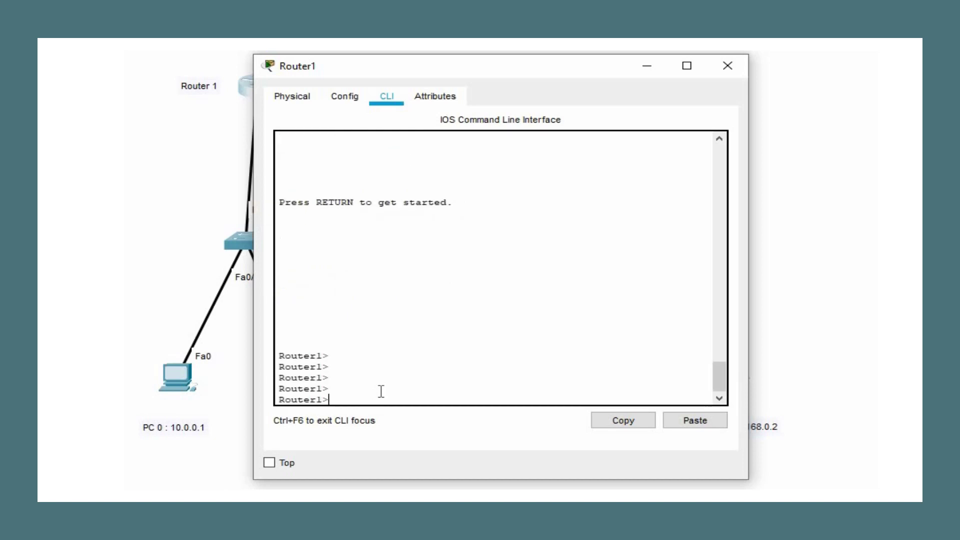
{"action": "type", "text": "en"}
{"action": "key", "text": "Return"}
{"action": "key", "text": "Return"}
{"action": "key", "text": "Return"}
{"action": "key", "text": "Return"}
Enter global configuration mode on Router 1 with the conf t command.
{"action": "type", "text": "c"}
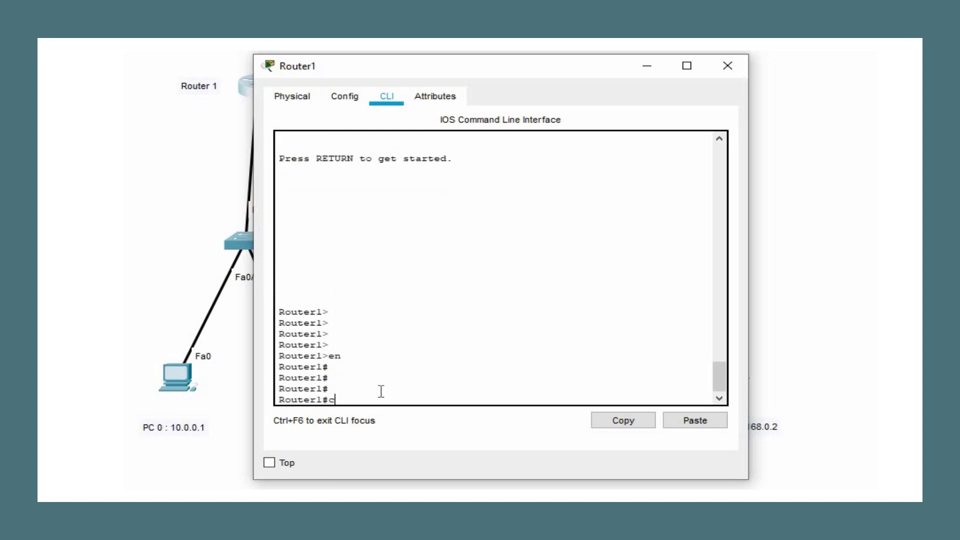
{"action": "type", "text": "onf t"}
{"action": "key", "text": "Return"}
{"action": "key", "text": "Return"}
{"action": "key", "text": "Return"}
{"action": "key", "text": "Return"}
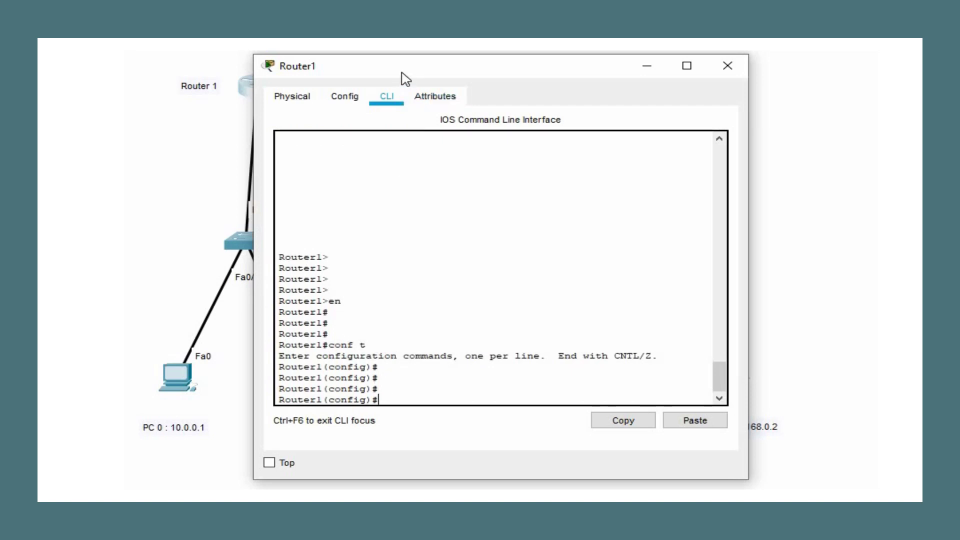
Move the Router 1 window aside to reveal its link labels, and enter configuration of interface gigabitEthernet 0/0/1.
{"action": "left_click_drag", "start_coordinate": [403, 78], "coordinate": [484, 79]}
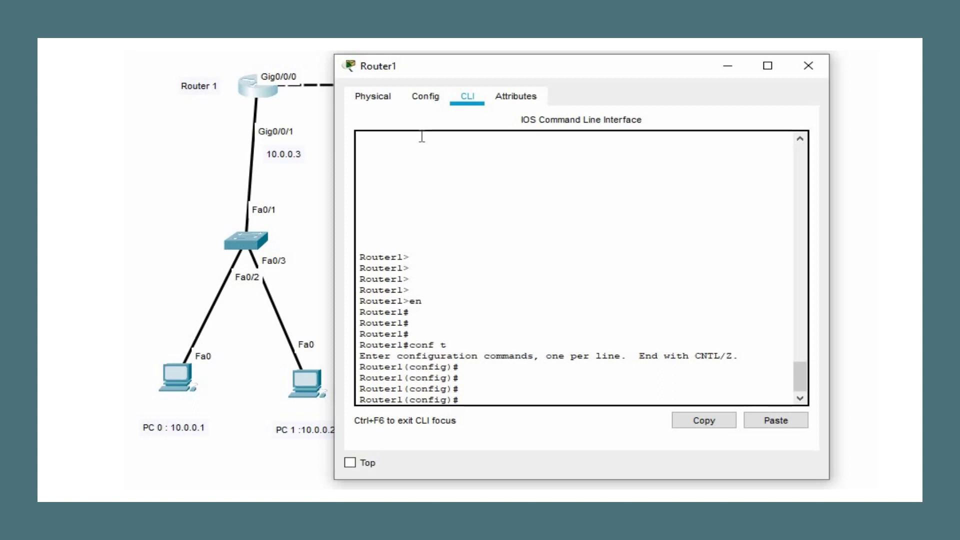
{"action": "type", "text": "ip"}
{"action": "key", "text": "BackSpace"}
{"action": "key", "text": "BackSpace"}
{"action": "key", "text": "BackSpace"}
{"action": "type", "text": "int"}
{"action": "key", "text": "Tab"}
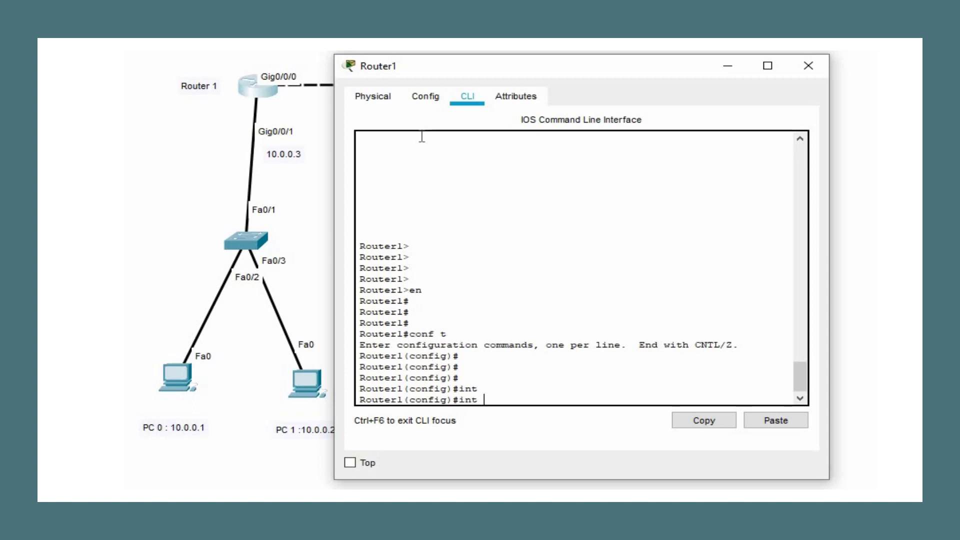
{"action": "type", "text": "gi"}
{"action": "key", "text": "Tab"}
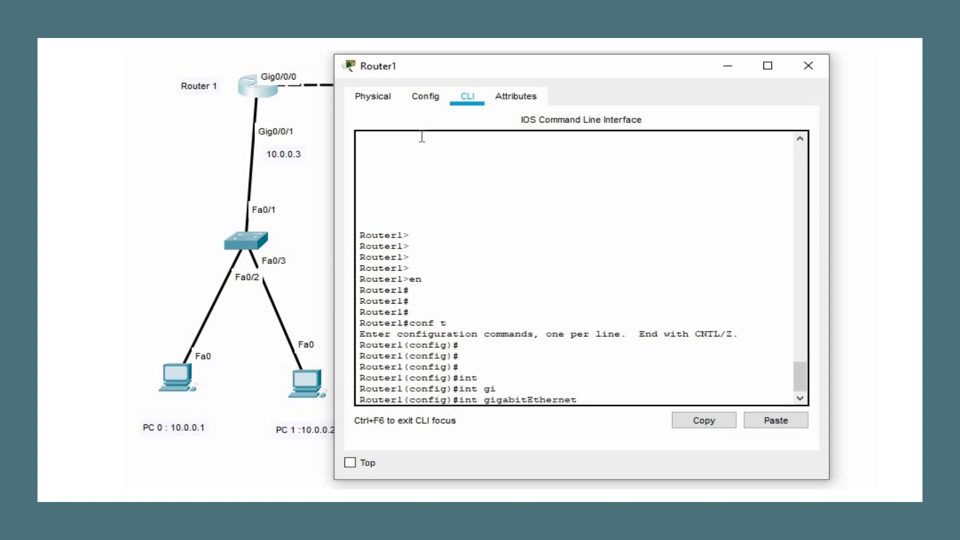
{"action": "type", "text": "0/0/1"}
{"action": "key", "text": "Return"}
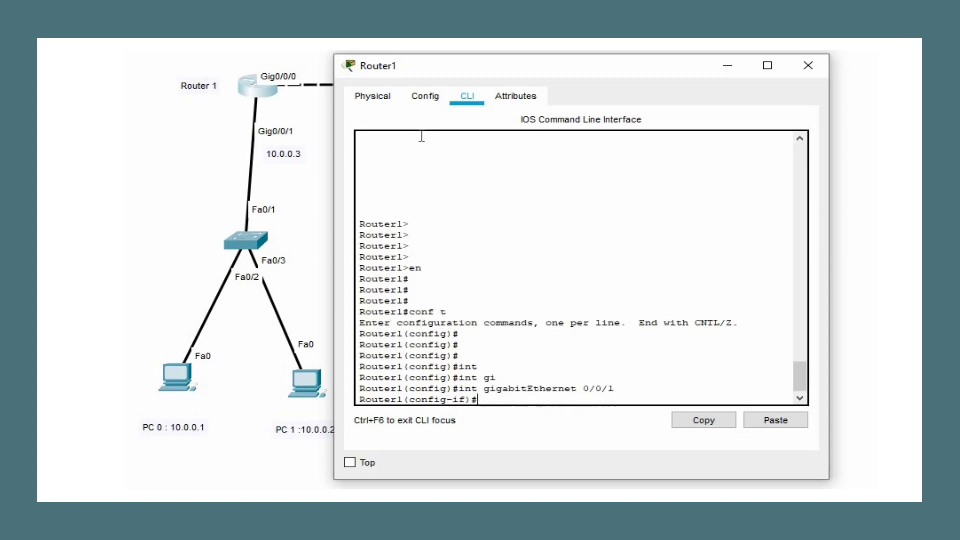
Assign IP address 10.0.0.3 with subnet mask 255.0.0.0 to Router 1's gigabitEthernet 0/0/1 interface.
{"action": "type", "text": "ip add"}
{"action": "key", "text": "Tab"}
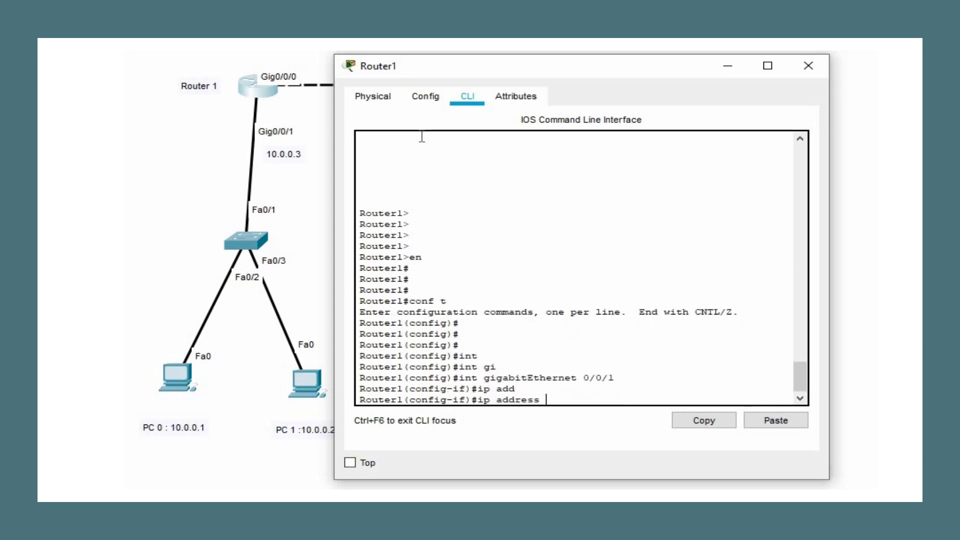
{"action": "type", "text": "10.0.0.3 255.0.0."}
{"action": "key", "text": "Return"}
{"action": "key", "text": "Return"}
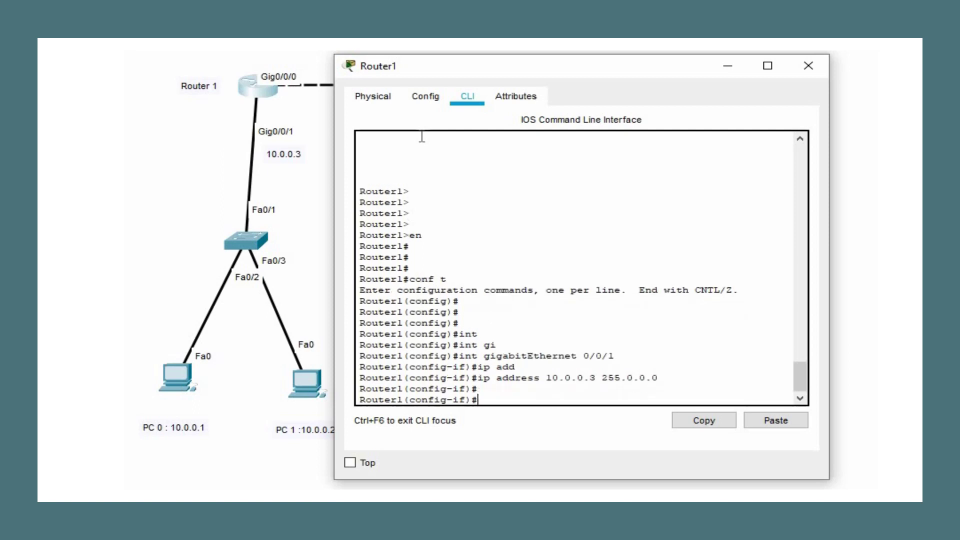
{"action": "key", "text": "Return"}
Enable Router 1's gigabitEthernet 0/0/1 interface with no sh and return to global configuration mode with ex.
{"action": "type", "text": "nio"}
{"action": "key", "text": "BackSpace"}
{"action": "key", "text": "BackSpace"}
{"action": "type", "text": "o "}
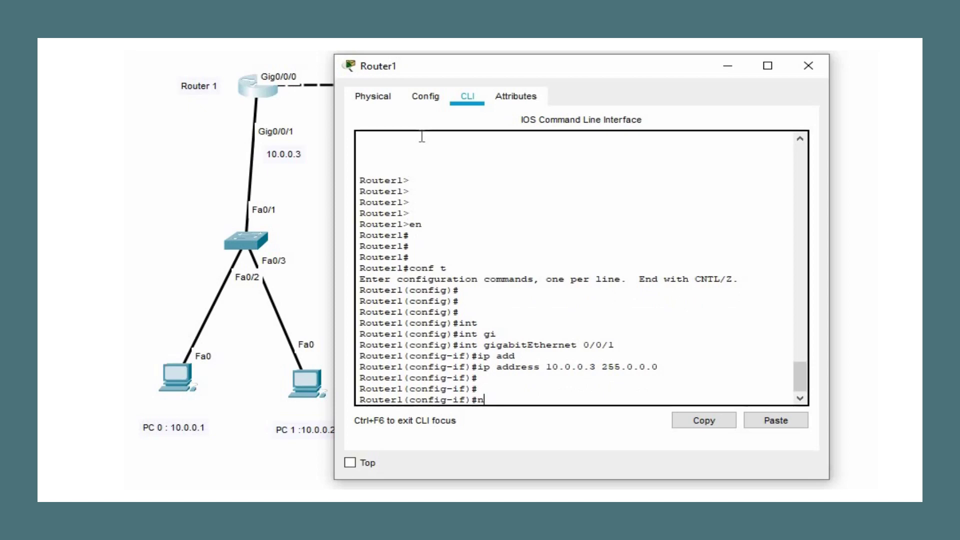
{"action": "type", "text": "sh"}
{"action": "key", "text": "Return"}
{"action": "key", "text": "Return"}
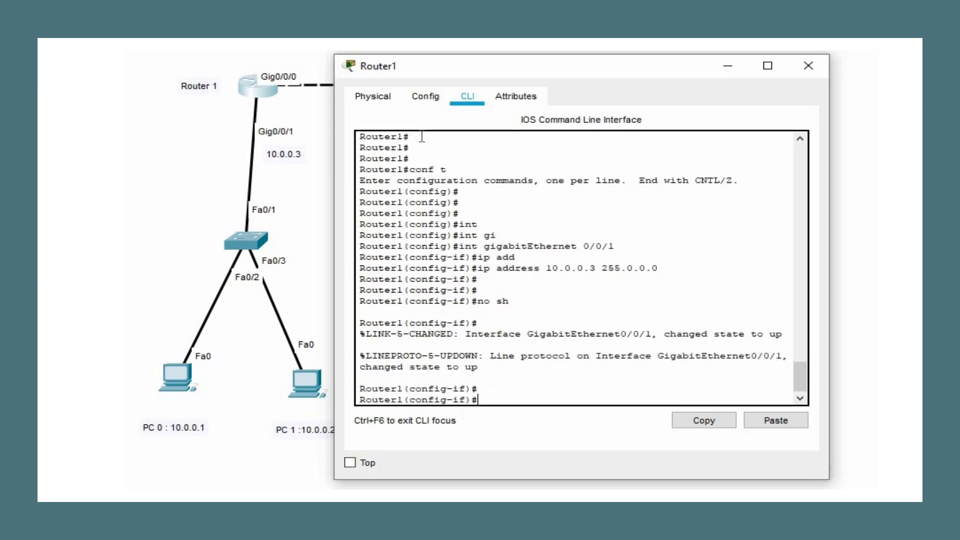
{"action": "type", "text": "ex"}
{"action": "key", "text": "Return"}
{"action": "key", "text": "Return"}
{"action": "key", "text": "Return"}
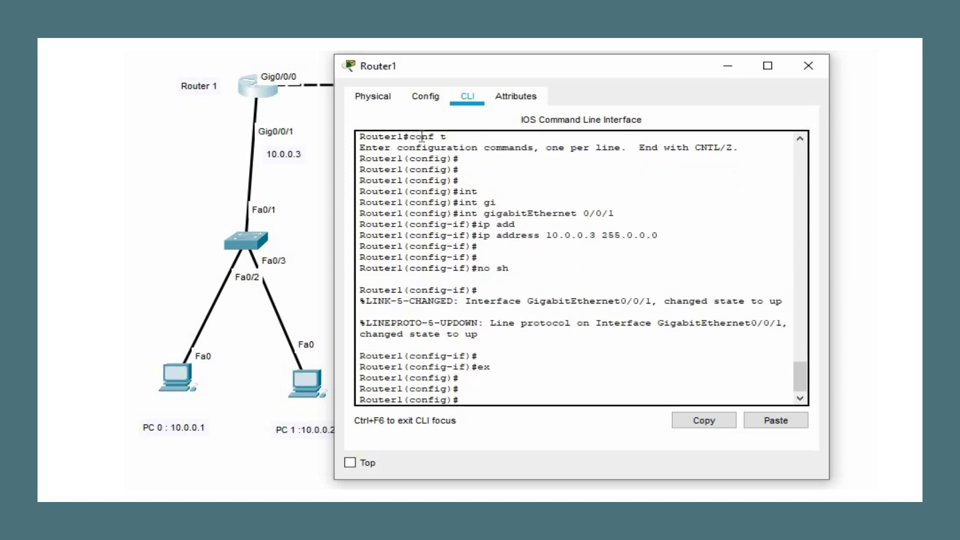
Enter configuration of interface gigabitEthernet 0/0/0 on Router 1.
{"action": "type", "text": "int"}
{"action": "key", "text": "Tab"}
{"action": "type", "text": "g"}
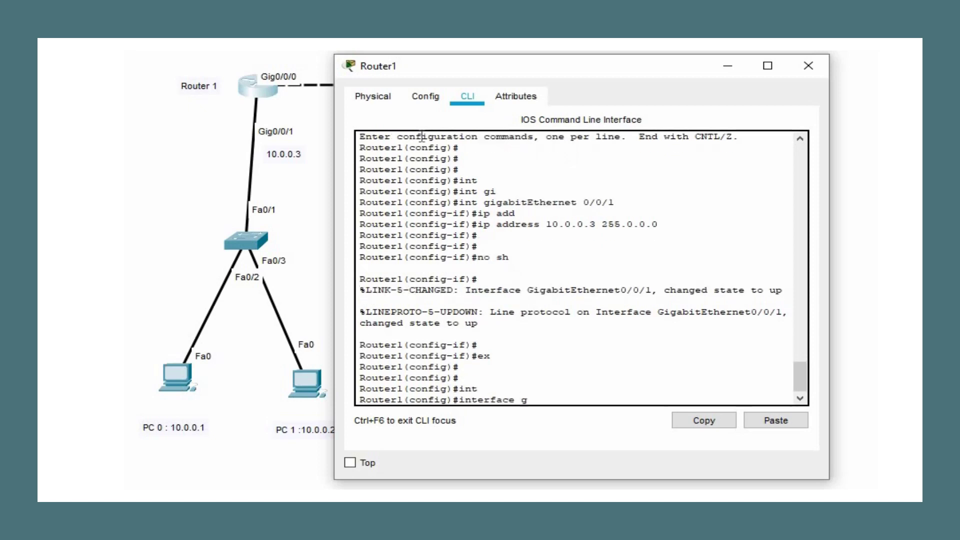
{"action": "type", "text": "i"}
{"action": "key", "text": "Tab"}
{"action": "type", "text": "0/0"}
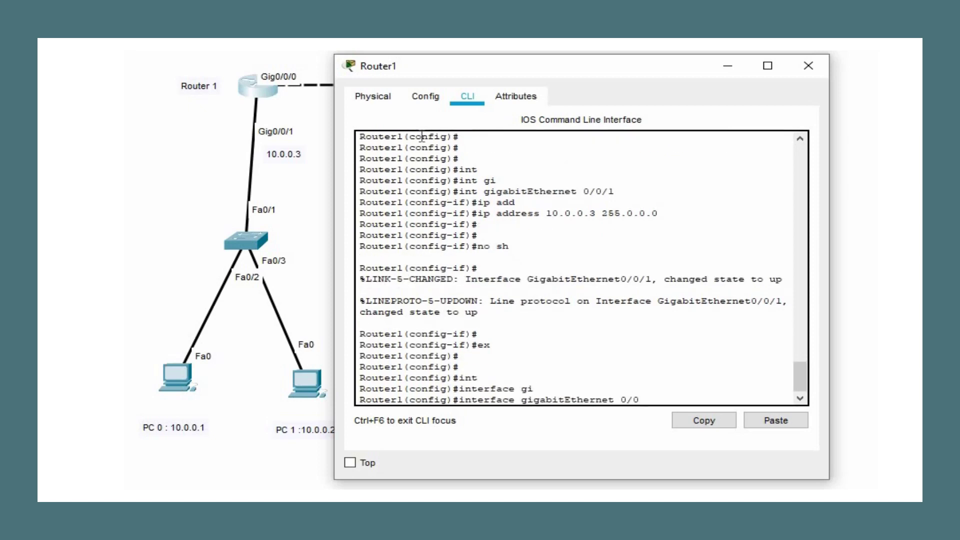
{"action": "type", "text": "/0"}
{"action": "key", "text": "Return"}
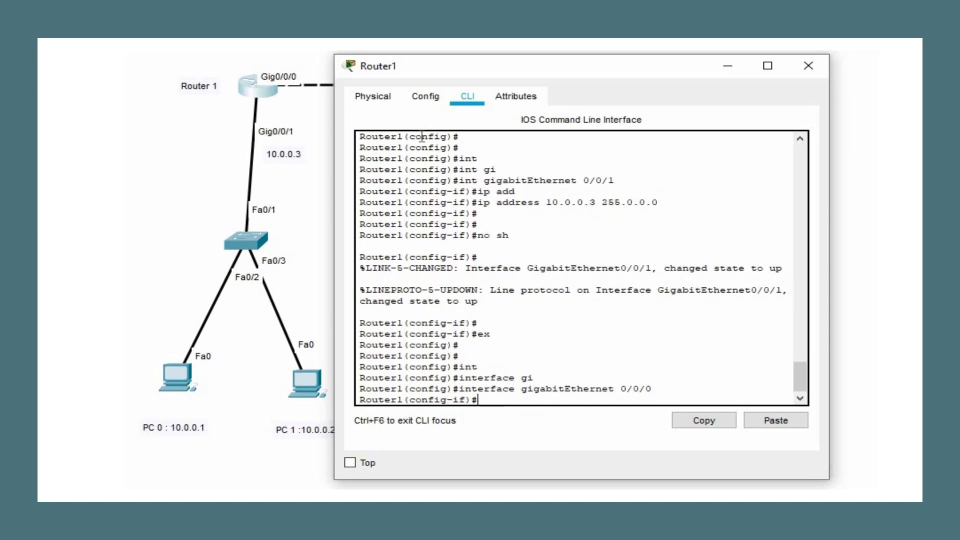
Assign IP address 20.0.0.1 with subnet mask 255.0.0.0 to Router 1's gigabitEthernet 0/0/0 interface.
{"action": "type", "text": "ip add"}
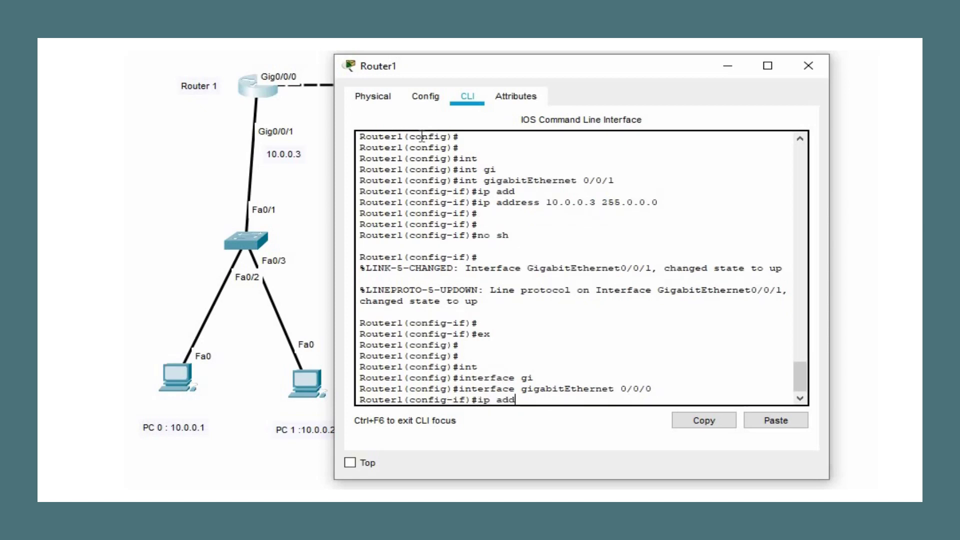
{"action": "key", "text": "Tab"}
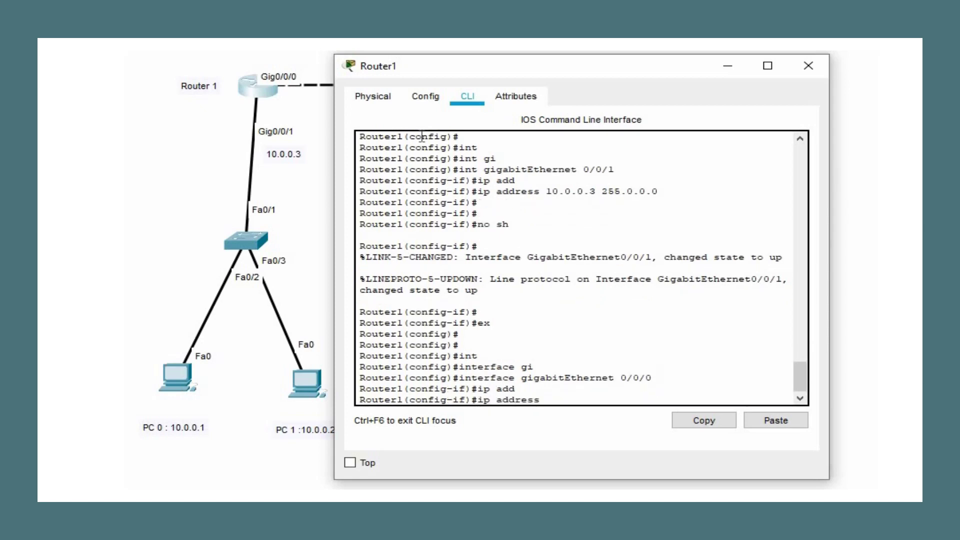
{"action": "type", "text": "20.0.0.1"}
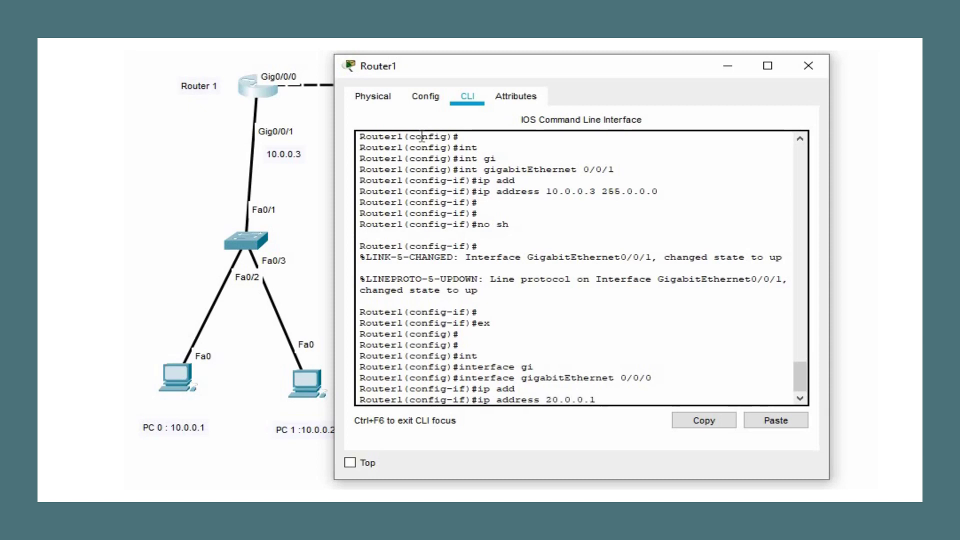
{"action": "type", "text": " 255.0.0.0"}
{"action": "key", "text": "Return"}
Enable Router 1's gigabitEthernet 0/0/0 interface with no sh, then exit interface configuration with ex and close the router's window.
{"action": "type", "text": "no sh"}
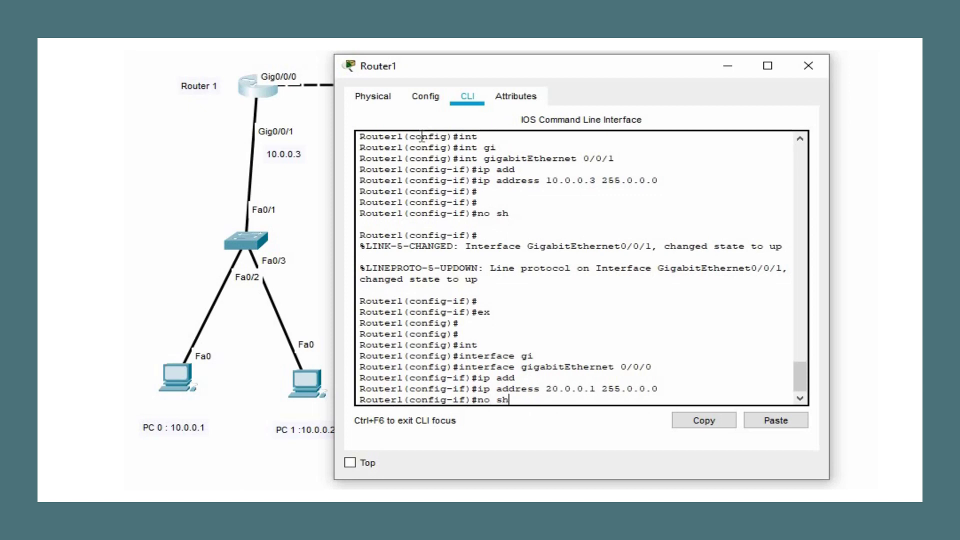
{"action": "key", "text": "Return"}
{"action": "key", "text": "Return"}
{"action": "key", "text": "Return"}
{"action": "type", "text": "ex"}
{"action": "key", "text": "Return"}
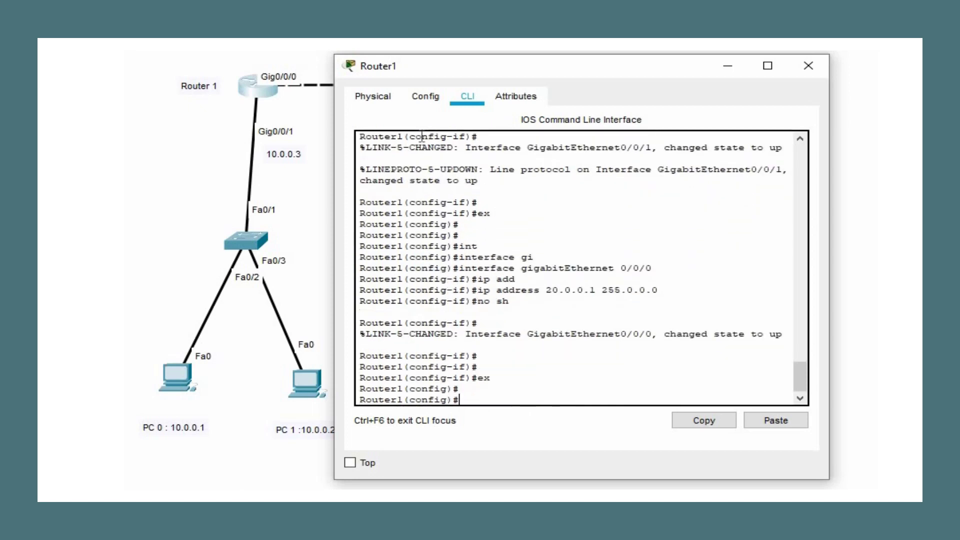
{"action": "key", "text": "Return"}
{"action": "key", "text": "Return"}
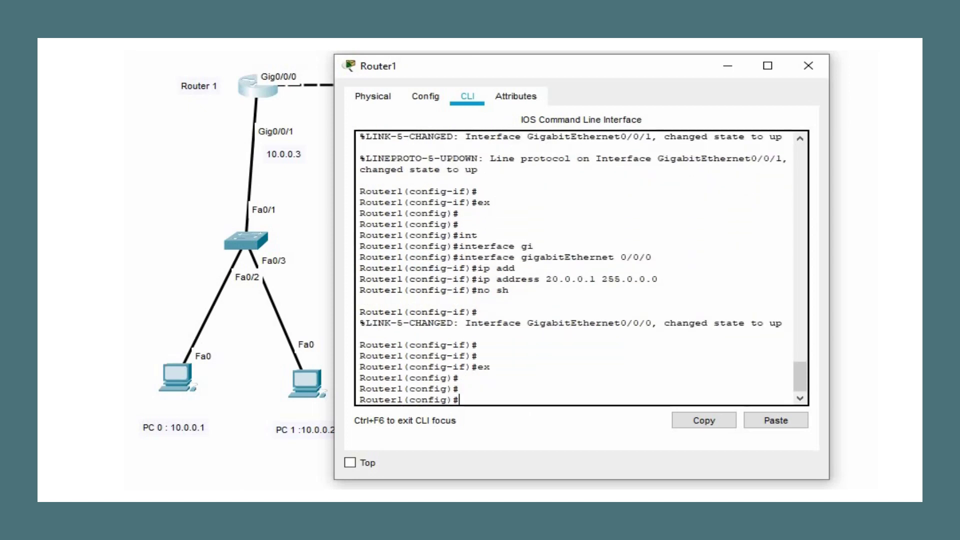
{"action": "left_click", "coordinate": [808, 65]}
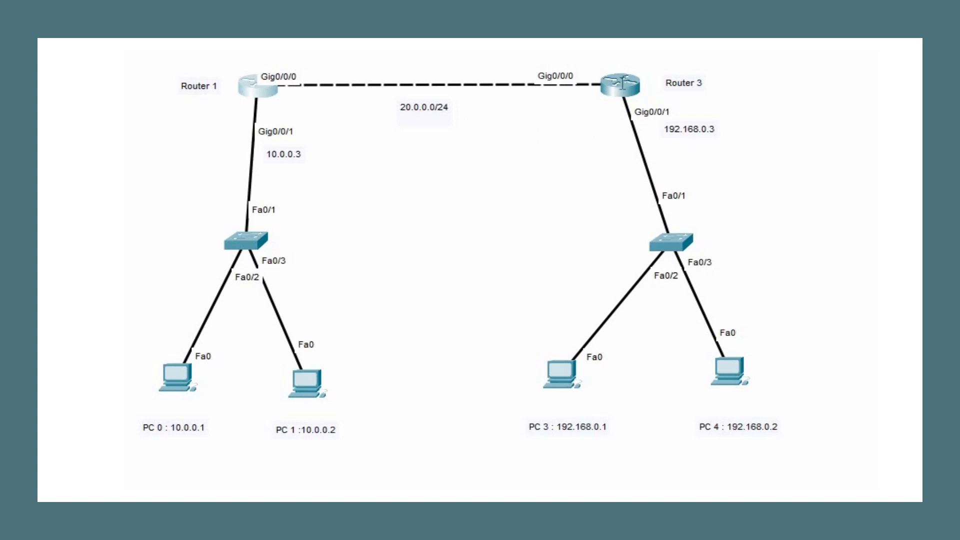
Open Router 3's IOS command-line interface and start a console session at the user prompt.
{"action": "left_click", "coordinate": [622, 86]}
{"action": "left_click", "coordinate": [431, 100]}
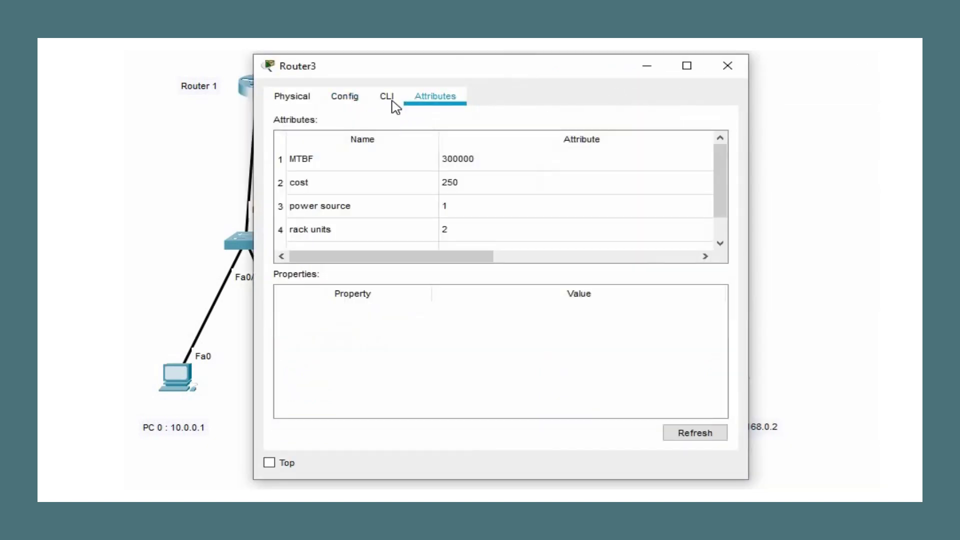
{"action": "left_click", "coordinate": [386, 99]}
{"action": "key", "text": "Return"}
{"action": "key", "text": "Return"}
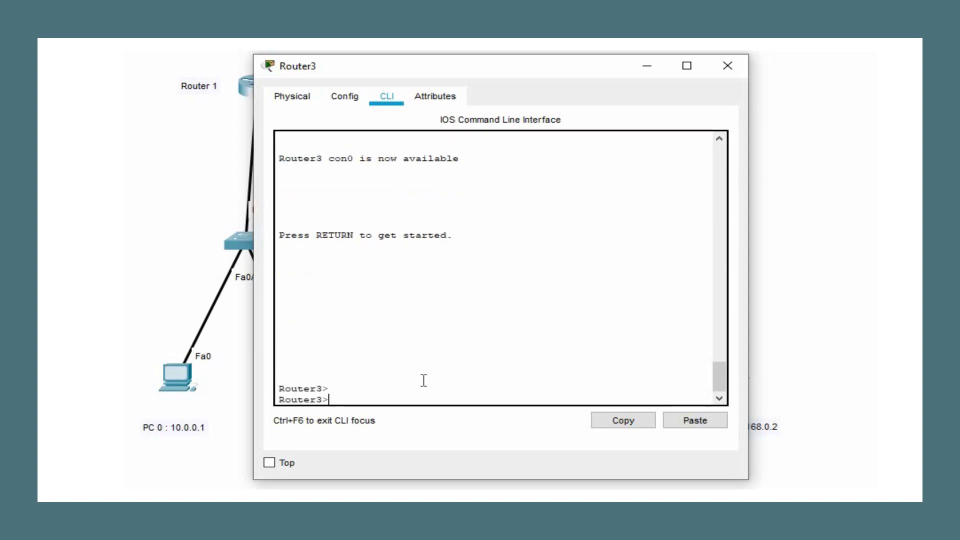
Enter privileged mode on Router 3 with en, then global configuration mode with conf t.
{"action": "key", "text": "Return"}
{"action": "type", "text": "en"}
{"action": "key", "text": "Return"}
{"action": "key", "text": "Return"}
{"action": "key", "text": "Return"}
{"action": "type", "text": "co"}
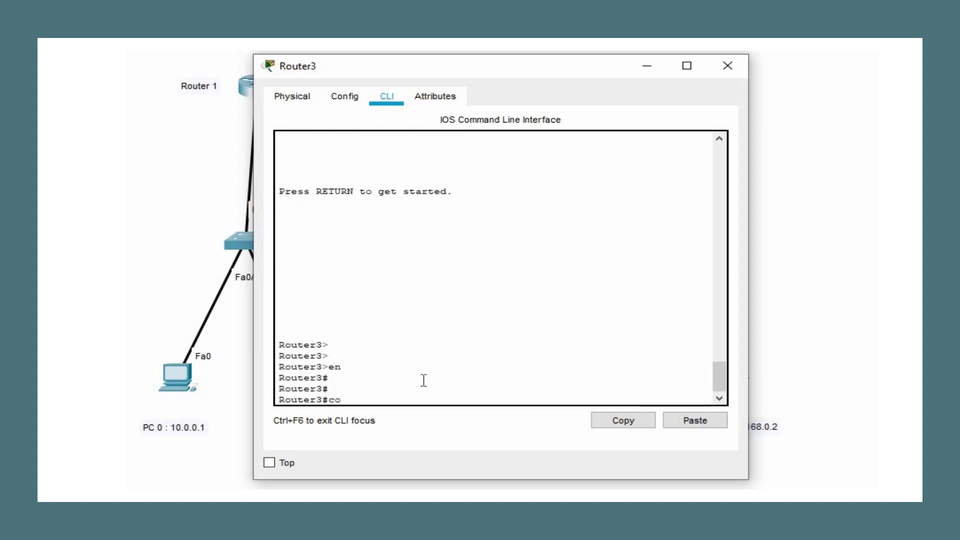
{"action": "type", "text": "nf t"}
{"action": "key", "text": "Return"}
{"action": "key", "text": "Return"}
{"action": "key", "text": "Return"}
{"action": "key", "text": "Return"}
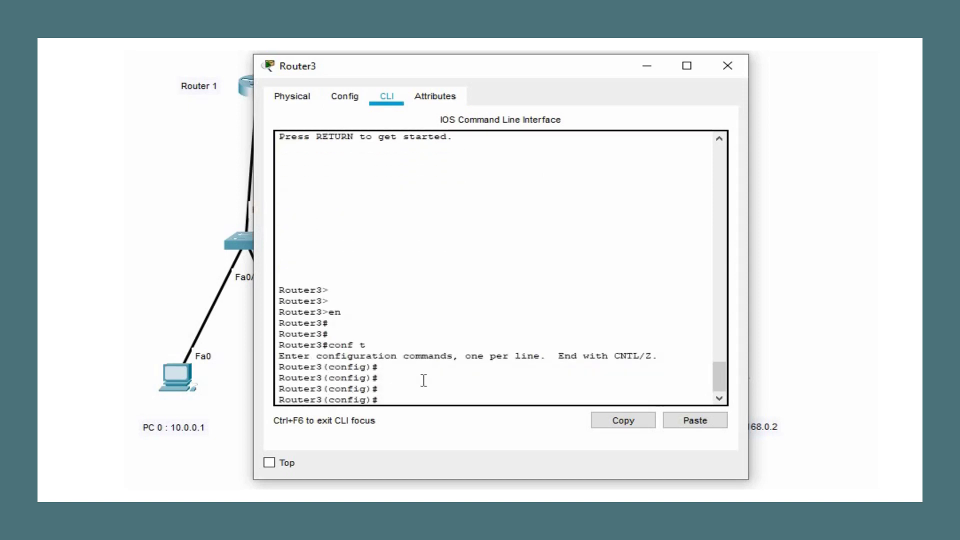
Enter configuration of interface gigabitEthernet 0/0/1 on Router 3.
{"action": "type", "text": "int"}
{"action": "key", "text": "Tab"}
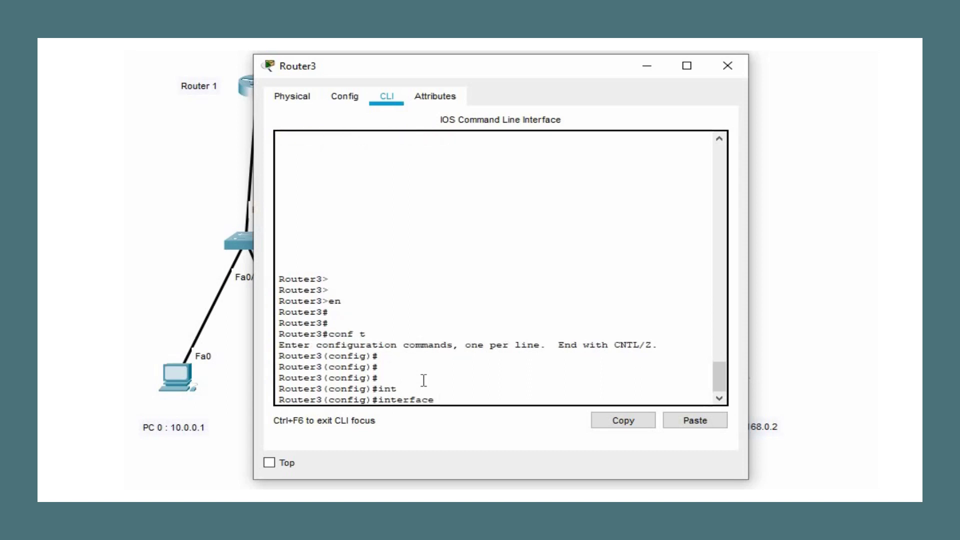
{"action": "type", "text": "gi"}
{"action": "key", "text": "Tab"}
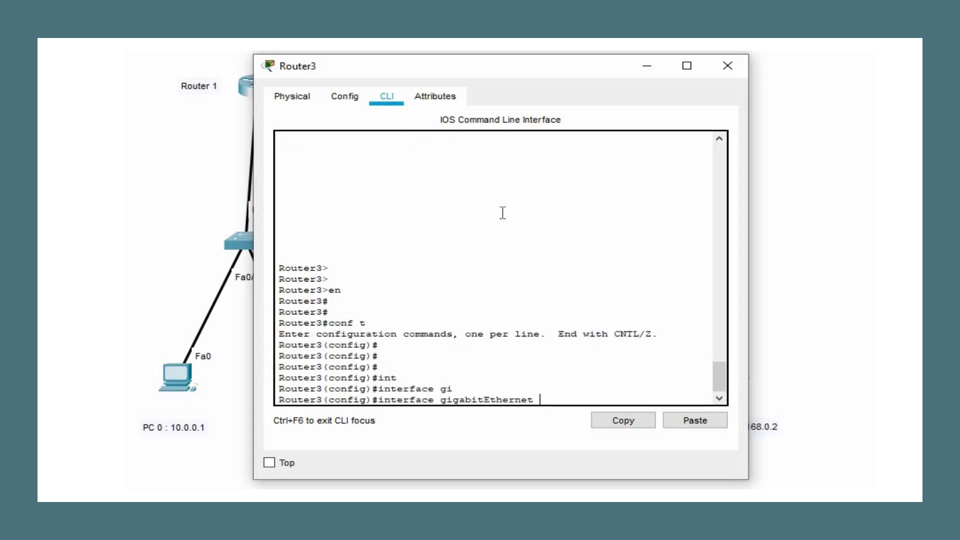
{"action": "left_click_drag", "start_coordinate": [529, 85], "coordinate": [575, 85]}
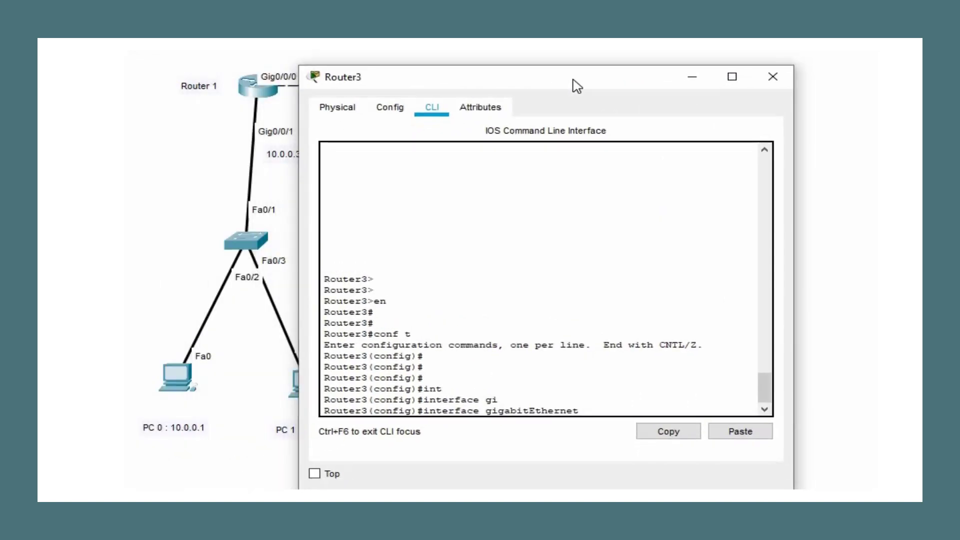
{"action": "type", "text": "0/0/0"}
{"action": "key", "text": "BackSpace"}
{"action": "type", "text": "1"}
{"action": "key", "text": "Return"}
Assign IP address 192.168.0.3 with subnet mask 255.255.255.0 to Router 3's gigabitEthernet 0/0/1 interface.
{"action": "type", "text": "ig-if)#i"}
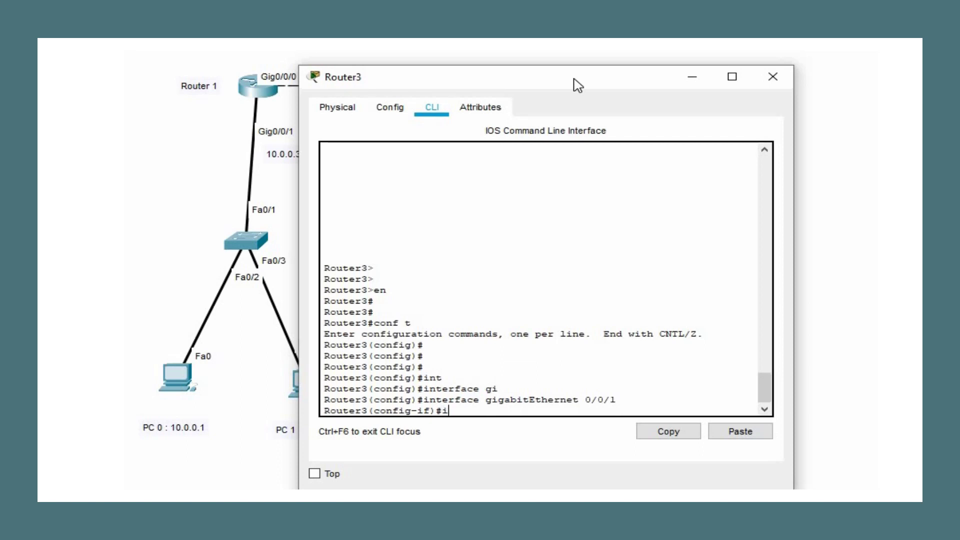
{"action": "type", "text": "p add"}
{"action": "key", "text": "Tab"}
{"action": "type", "text": "1"}
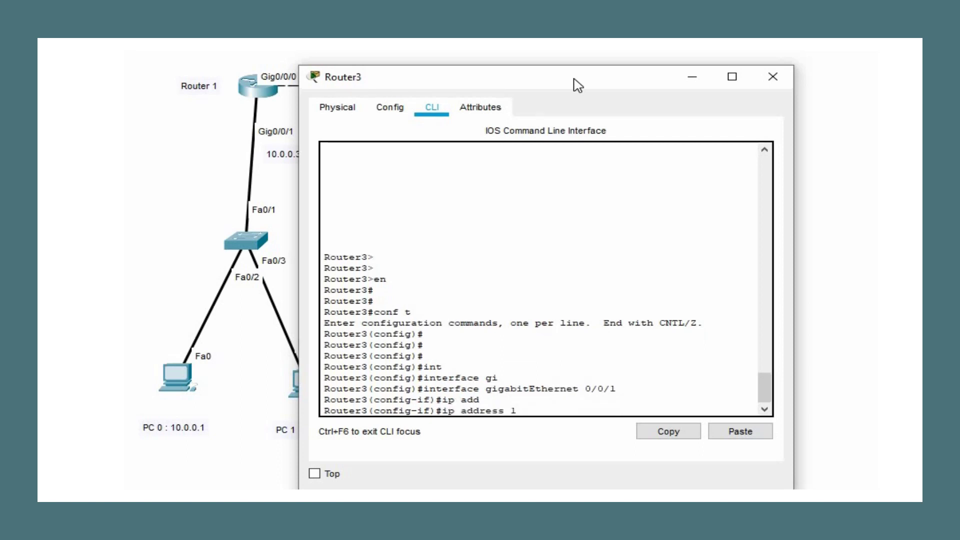
{"action": "type", "text": "92.168.0.3 255.255.2"}
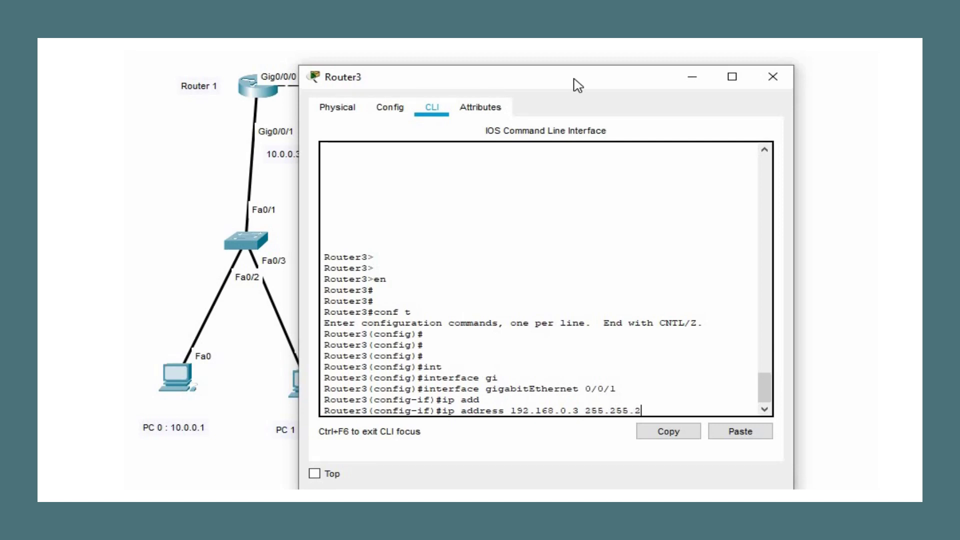
{"action": "type", "text": "255."}
{"action": "type", "text": "0"}
{"action": "key", "text": "Return"}
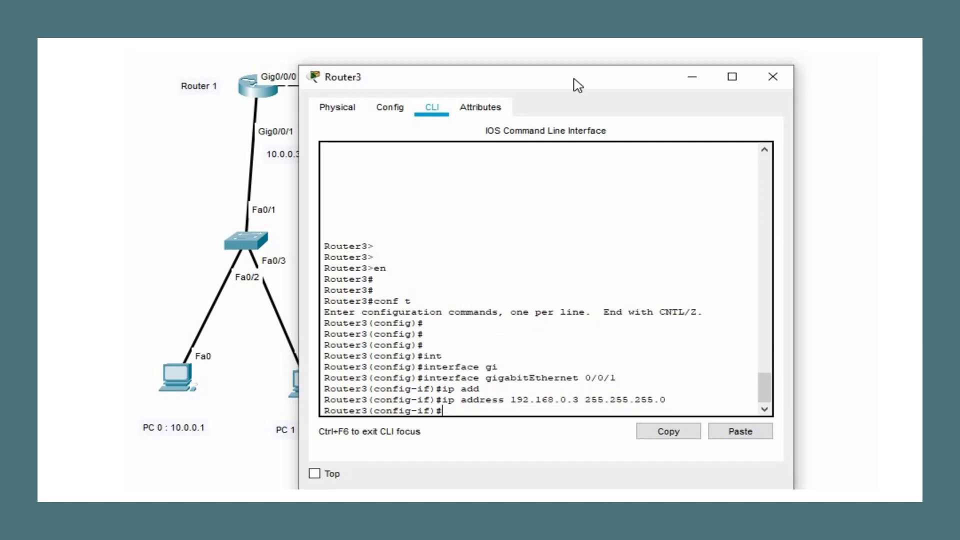
Enable Router 3's gigabitEthernet 0/0/1 interface with no sh, then exit interface configuration with e.
{"action": "type", "text": "no sh"}
{"action": "key", "text": "Return"}
{"action": "key", "text": "Return"}
{"action": "key", "text": "Return"}
{"action": "key", "text": "Return"}
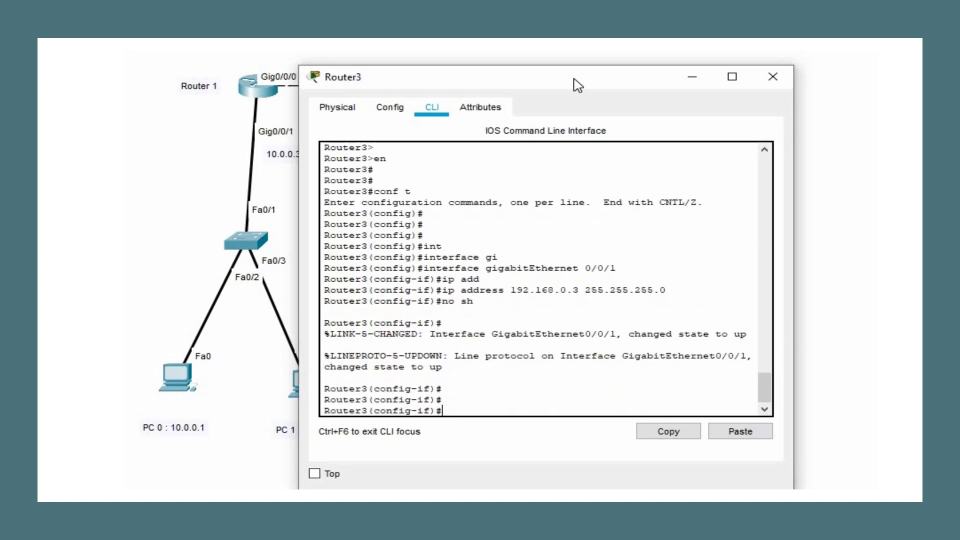
{"action": "type", "text": "e"}
{"action": "key", "text": "Return"}
{"action": "key", "text": "Return"}
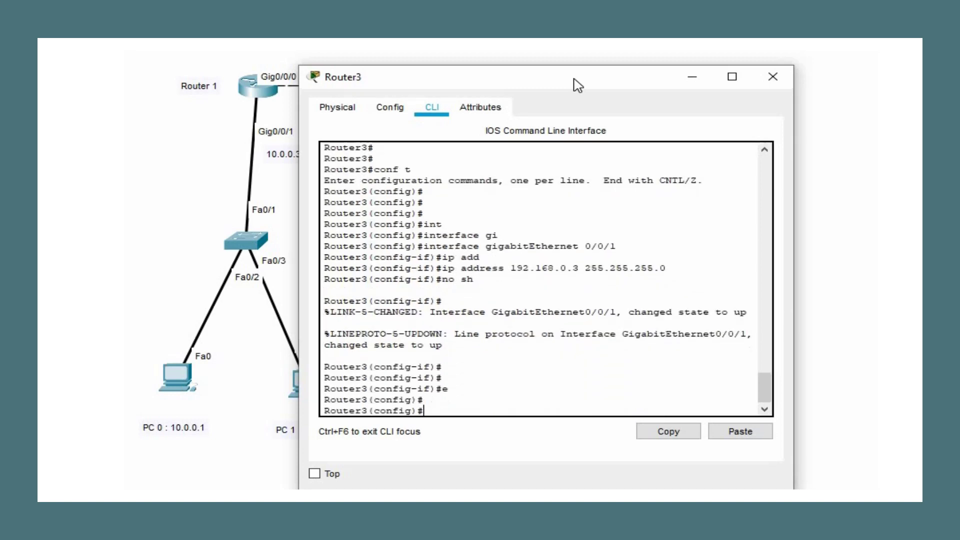
{"action": "type", "text": "e"}
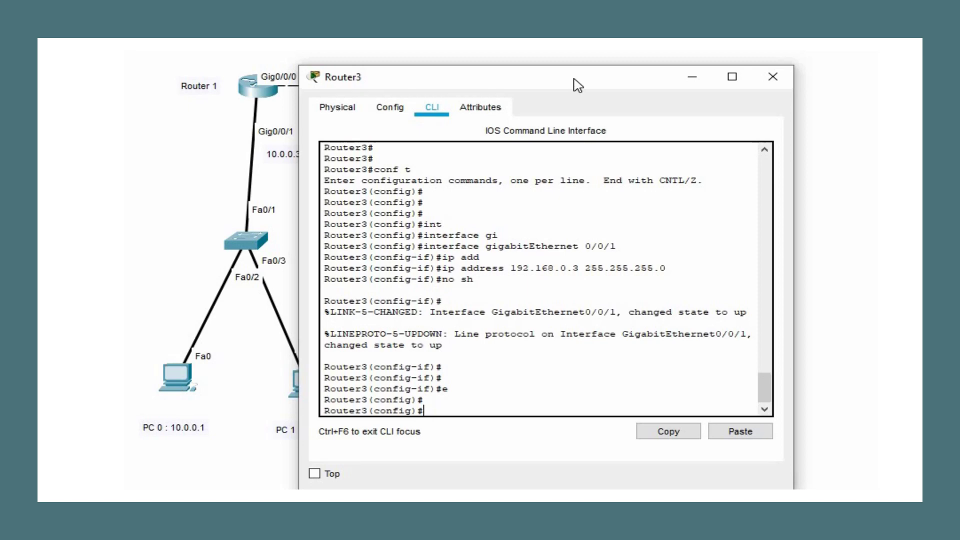
Check the router-to-router link in the topology and enter configuration of interface gigabitEthernet 0/0/0 on Router 3.
{"action": "type", "text": "int gi"}
{"action": "key", "text": "Tab"}
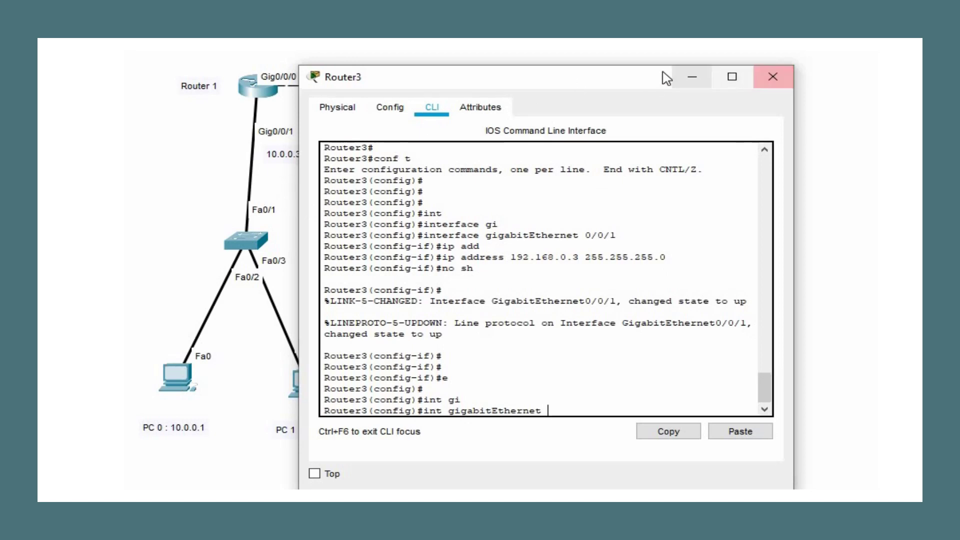
{"action": "left_click", "coordinate": [690, 77]}
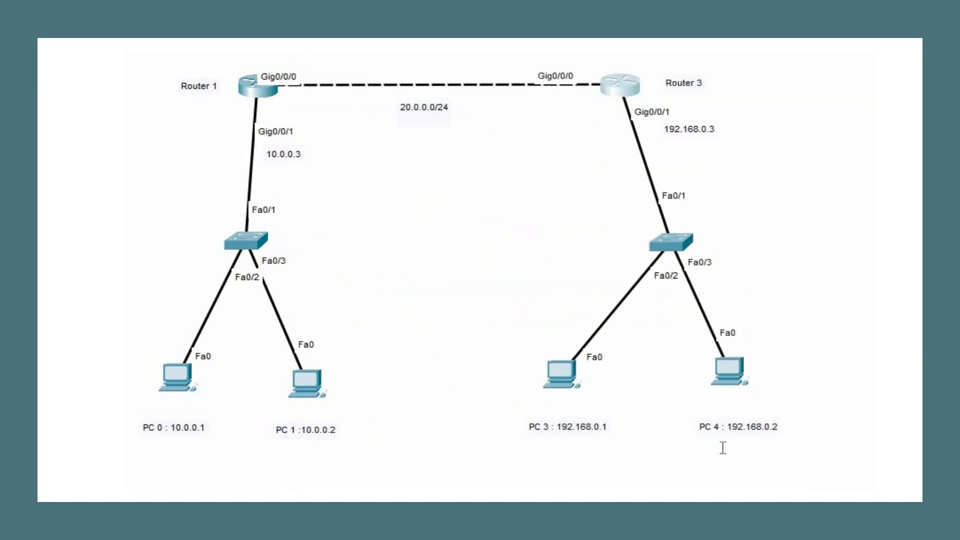
{"action": "left_click", "coordinate": [750, 468]}
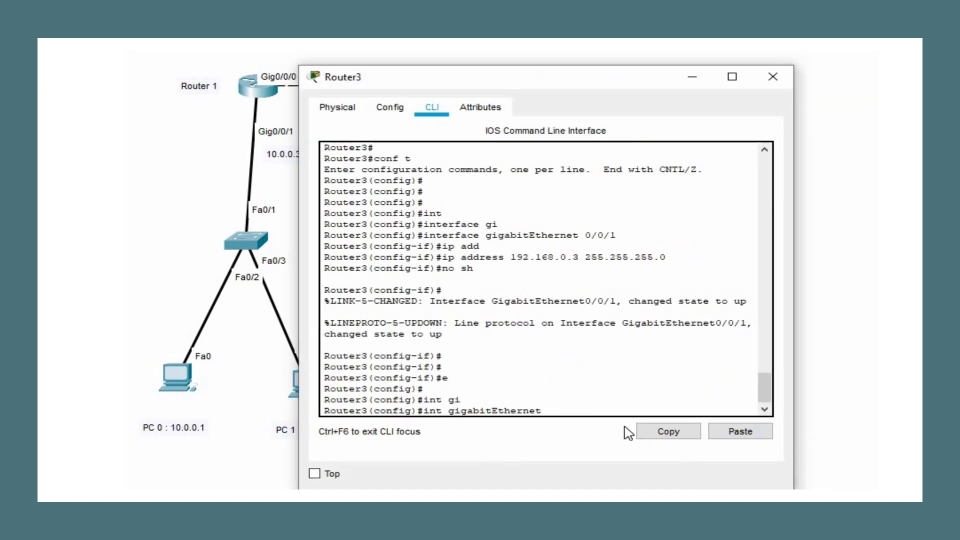
{"action": "type", "text": "0/0/0"}
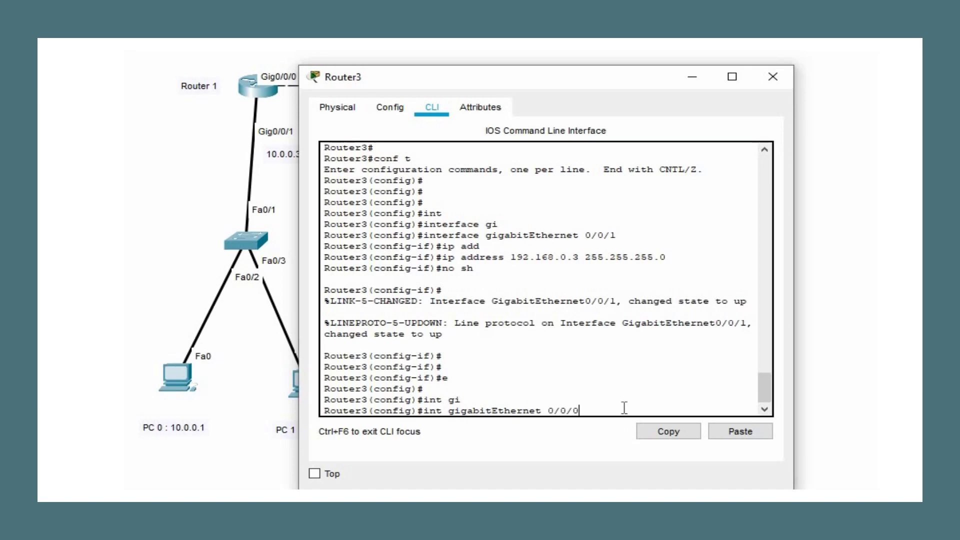
{"action": "key", "text": "Return"}
Assign IP address 20.0.0.2 with subnet mask 255.0.0.0 to Router 3's gigabitEthernet 0/0/0 interface.
{"action": "type", "text": "ip add"}
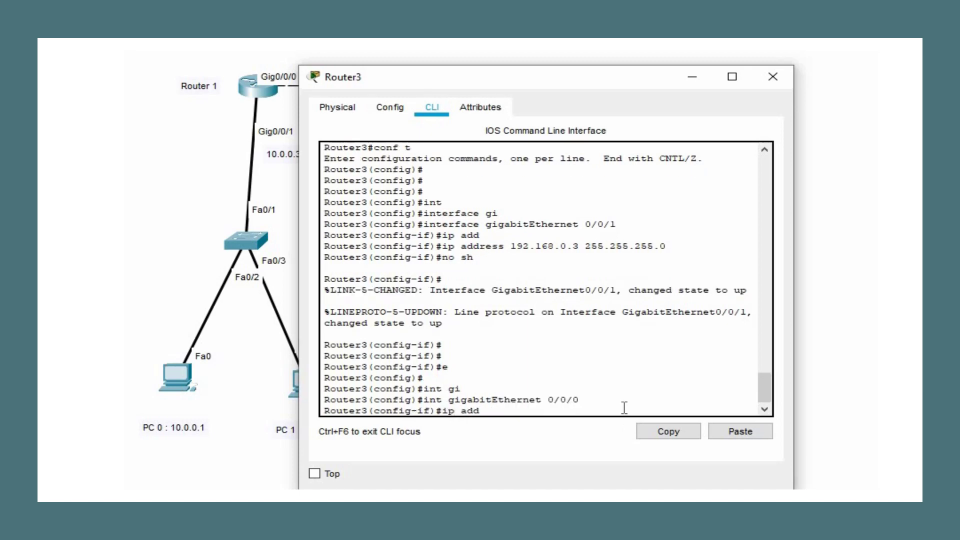
{"action": "key", "text": "Tab"}
{"action": "type", "text": "20.0.0."}
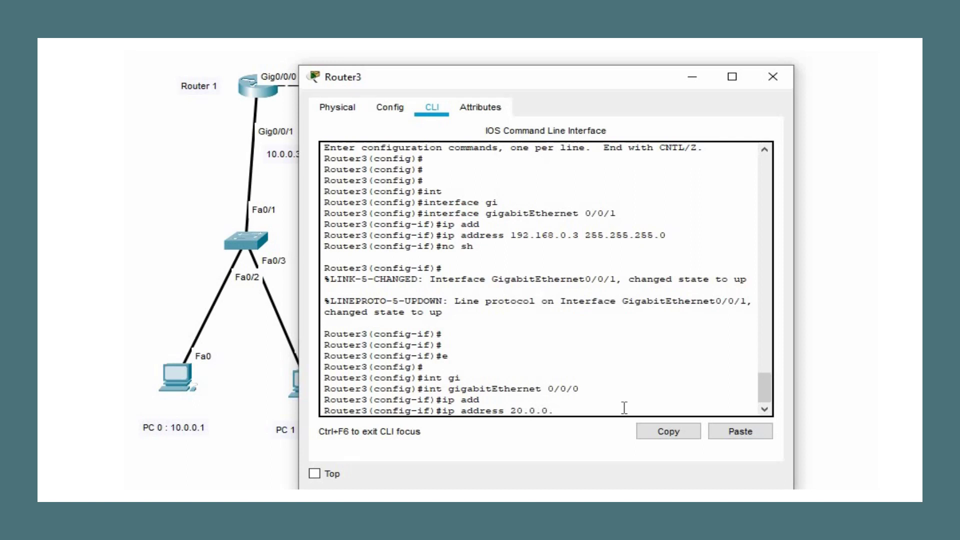
{"action": "type", "text": "2 255.0.0.0"}
{"action": "key", "text": "Return"}
Enable Router 3's gigabitEthernet 0/0/0 interface with no sh, then exit interface configuration with ex and close the router's window.
{"action": "type", "text": "no s"}
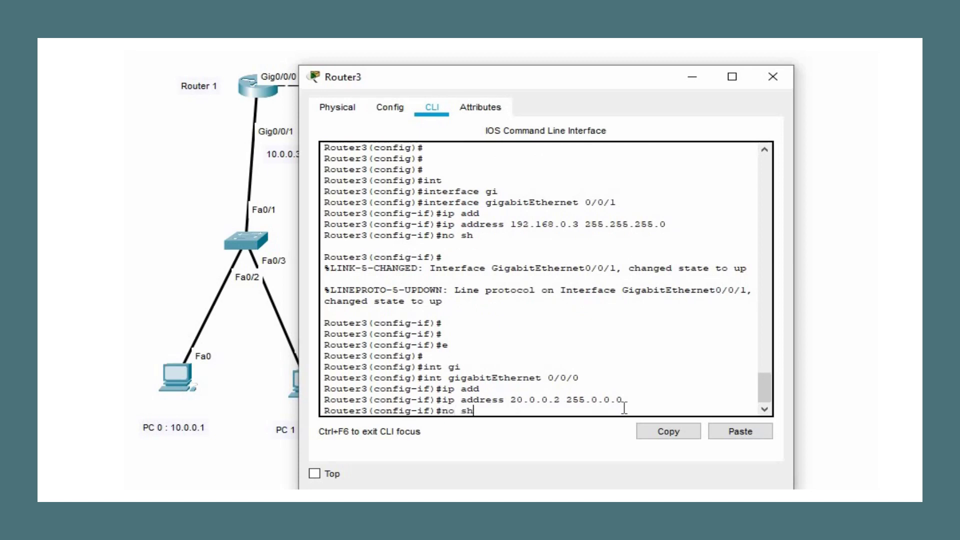
{"action": "type", "text": "h"}
{"action": "key", "text": "Return"}
{"action": "key", "text": "Return"}
{"action": "key", "text": "Return"}
{"action": "type", "text": "ex"}
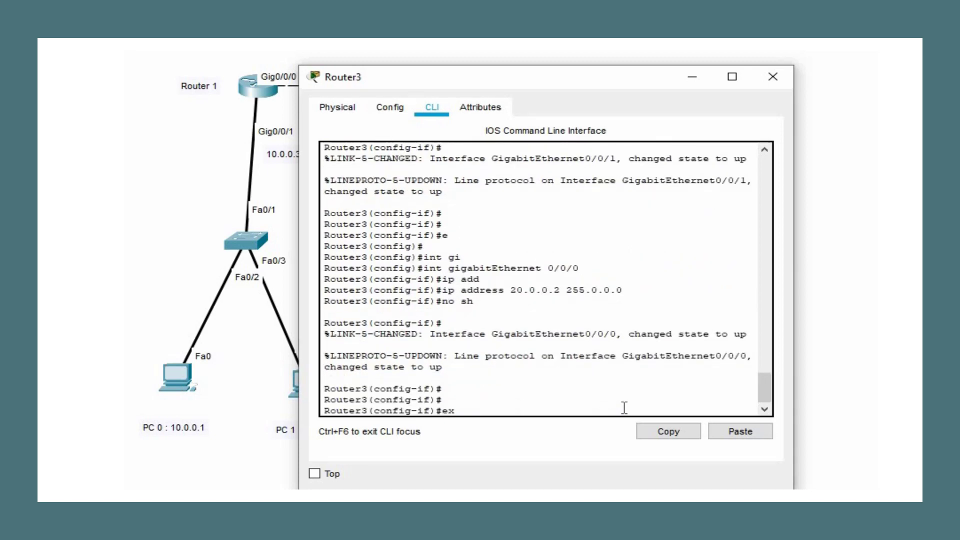
{"action": "key", "text": "Return"}
{"action": "key", "text": "Return"}
{"action": "key", "text": "Return"}
{"action": "key", "text": "Return"}
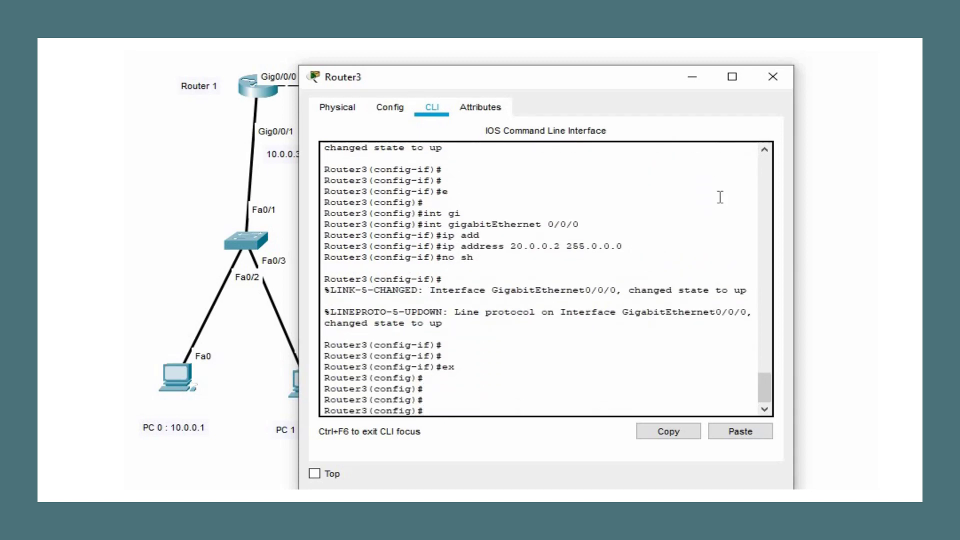
{"action": "left_click", "coordinate": [777, 76]}
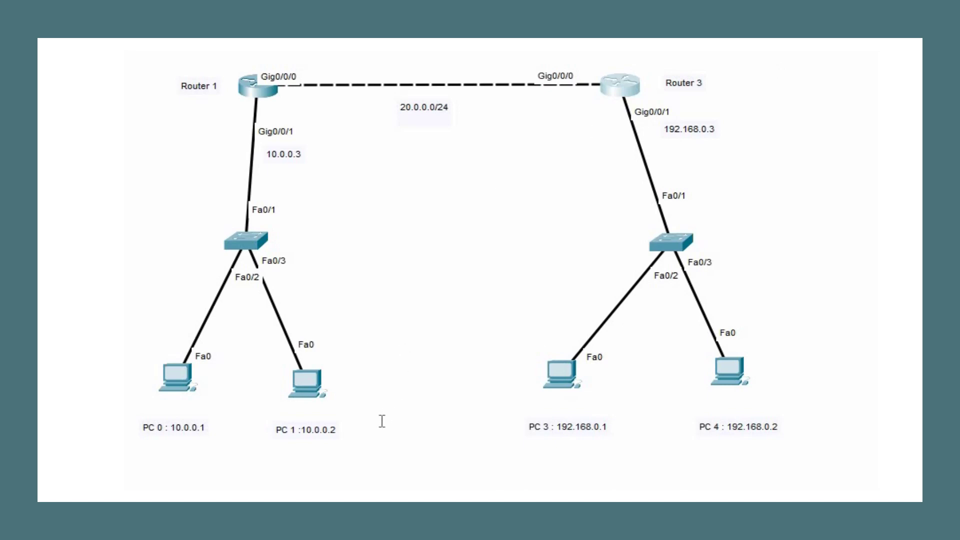
Test connectivity from PC 1 to PC 3 by running ping 192.168.0.1 in PC 1's Command Prompt, then close its window.
{"action": "left_click", "coordinate": [178, 374]}
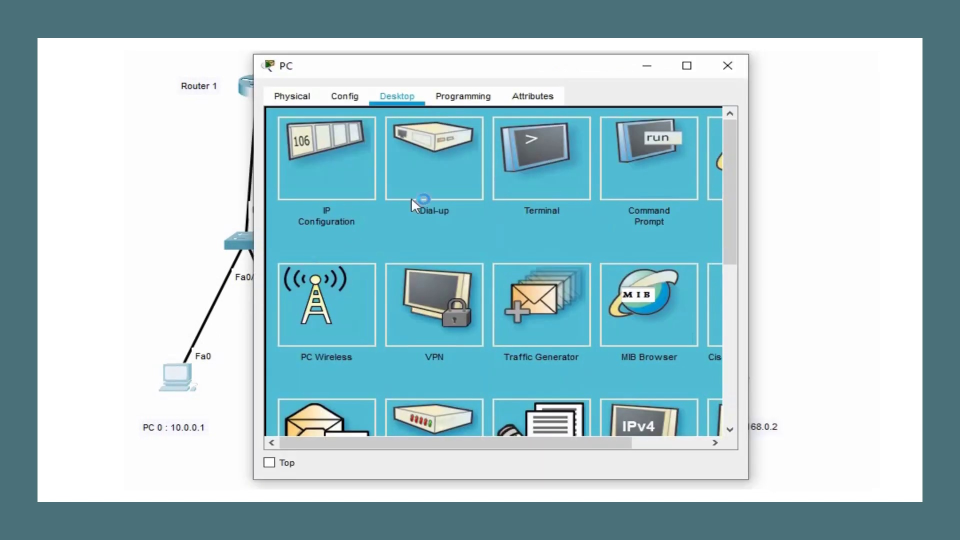
{"action": "left_click", "coordinate": [727, 65]}
{"action": "left_click", "coordinate": [301, 382]}
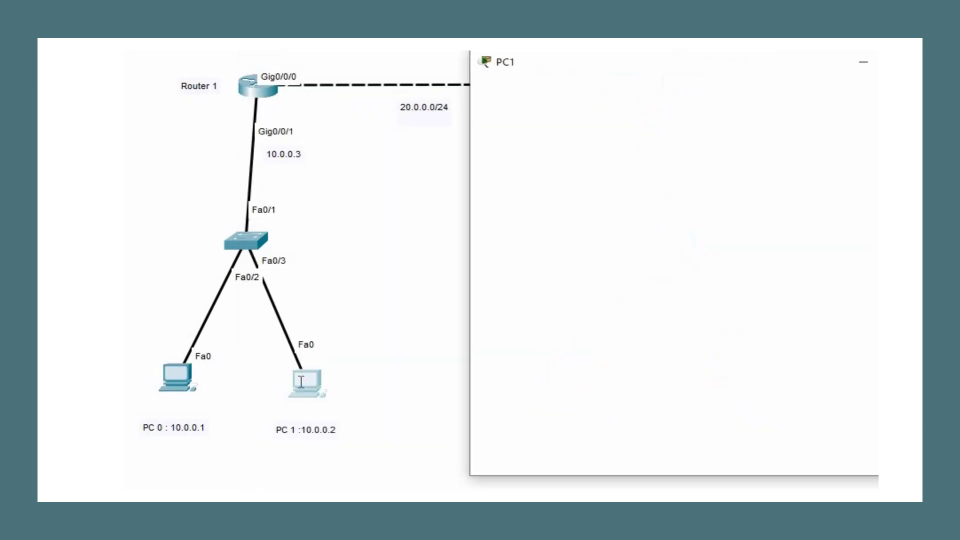
{"action": "left_click", "coordinate": [621, 151]}
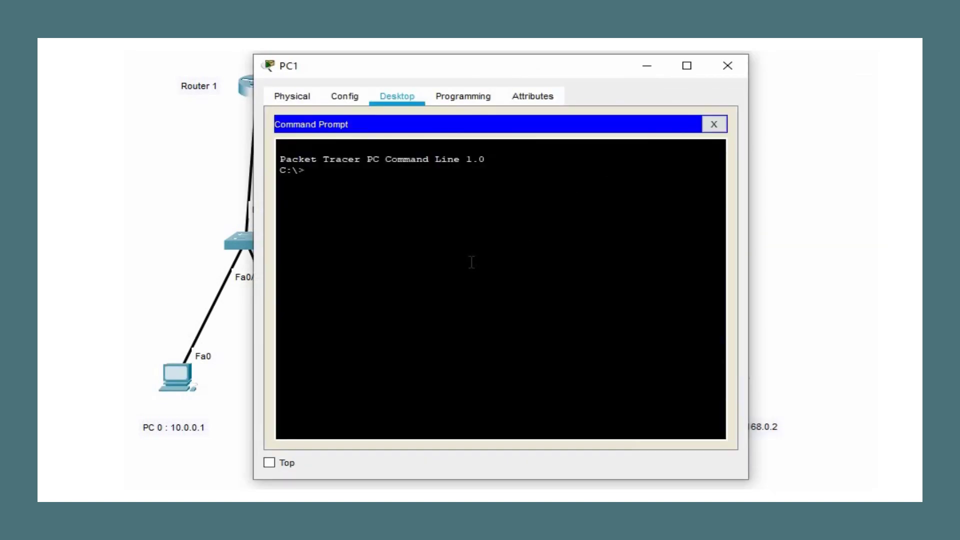
{"action": "type", "text": "ping 192.168.0.1"}
{"action": "key", "text": "Return"}
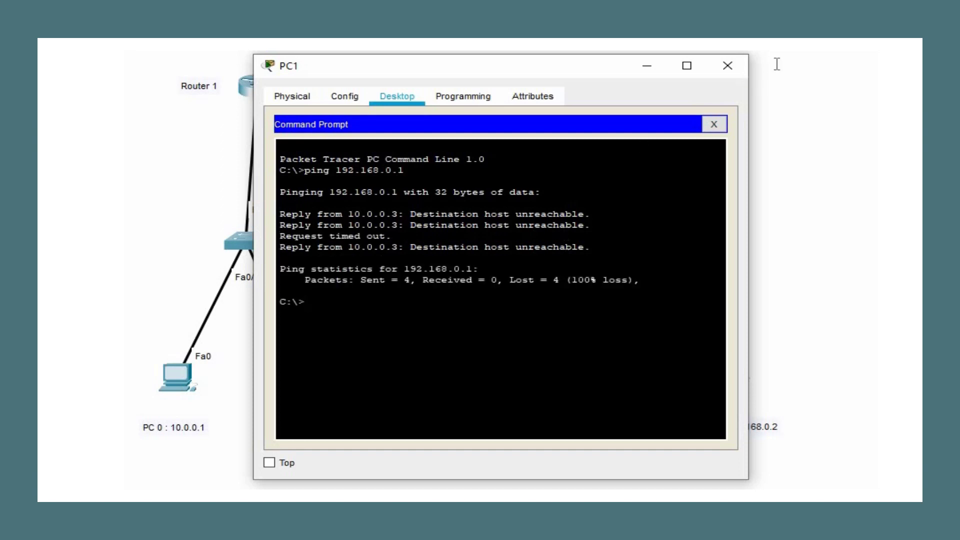
{"action": "left_click", "coordinate": [728, 65]}
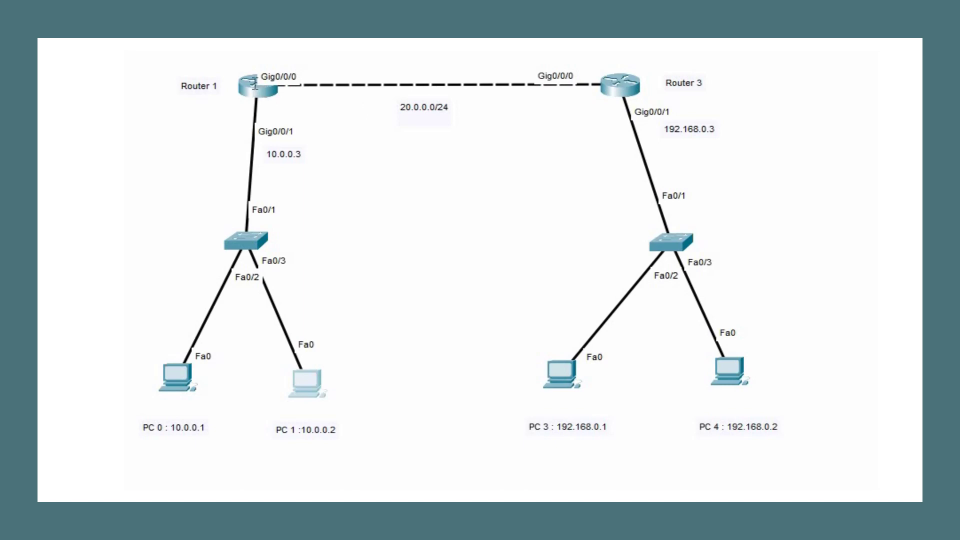
Open Router 1's command line and start the EIGRP routing process with router eigrp 1.
{"action": "left_click", "coordinate": [255, 85]}
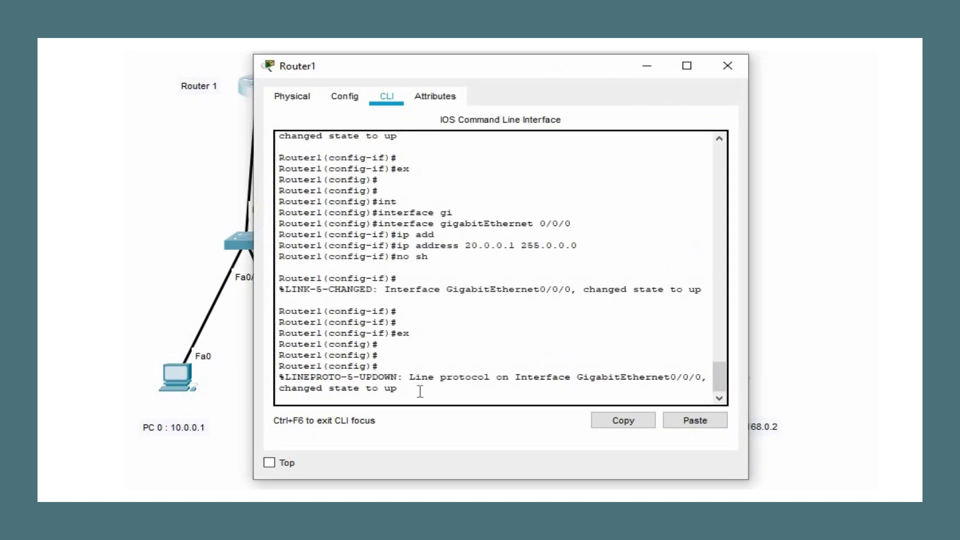
{"action": "key", "text": "Return"}
{"action": "key", "text": "Return"}
{"action": "key", "text": "Return"}
{"action": "key", "text": "Return"}
{"action": "key", "text": "Return"}
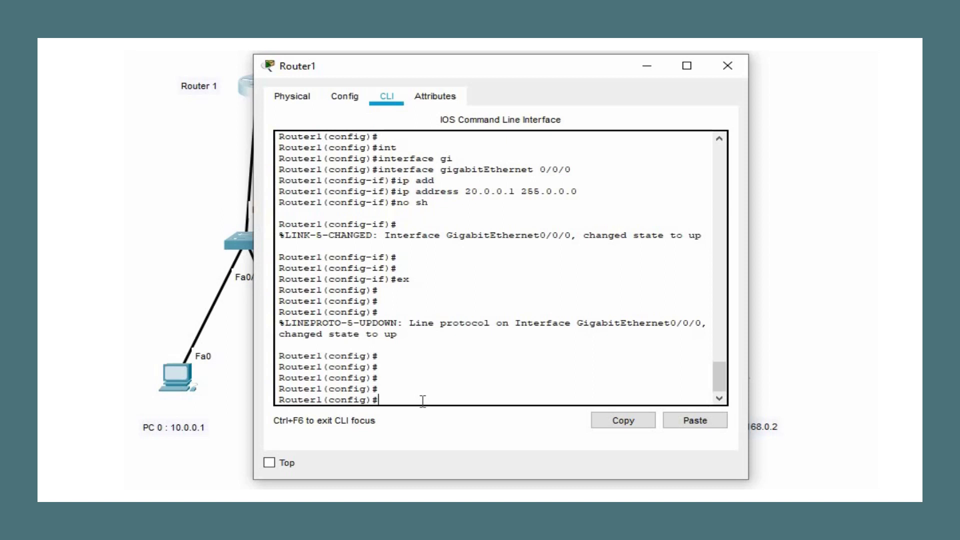
{"action": "type", "text": "router eigrp 1"}
{"action": "key", "text": "Return"}
Add networks 10.0.0.0 and 20.0.0.0 to Router 1's EIGRP process.
{"action": "type", "text": "n"}
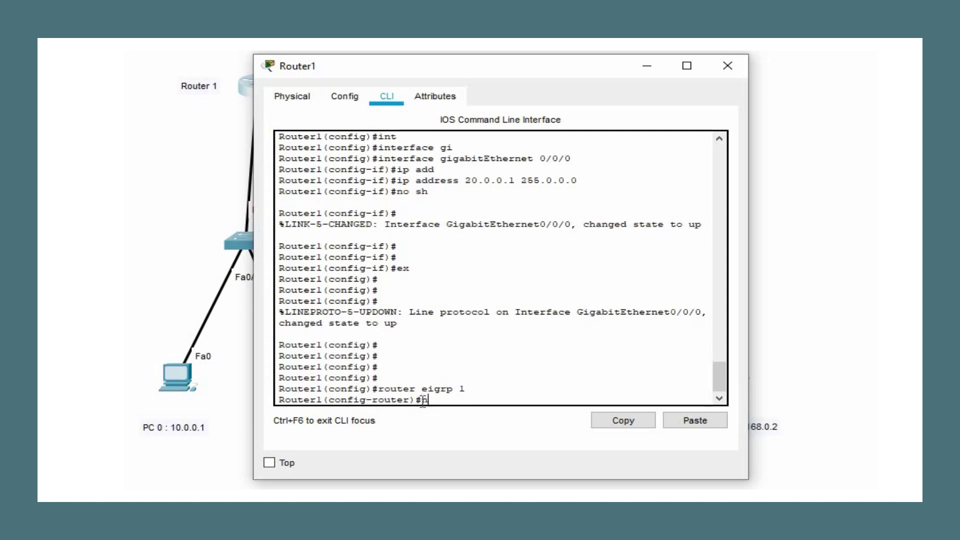
{"action": "type", "text": "etwork 10.0.0.0"}
{"action": "key", "text": "Return"}
{"action": "type", "text": "netw"}
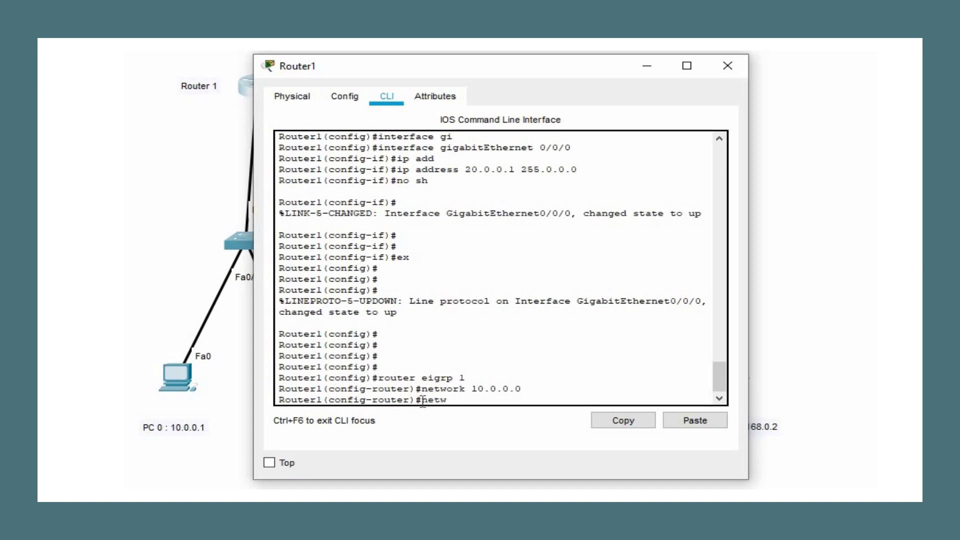
{"action": "type", "text": "ork 20.0.0.0"}
{"action": "key", "text": "Return"}
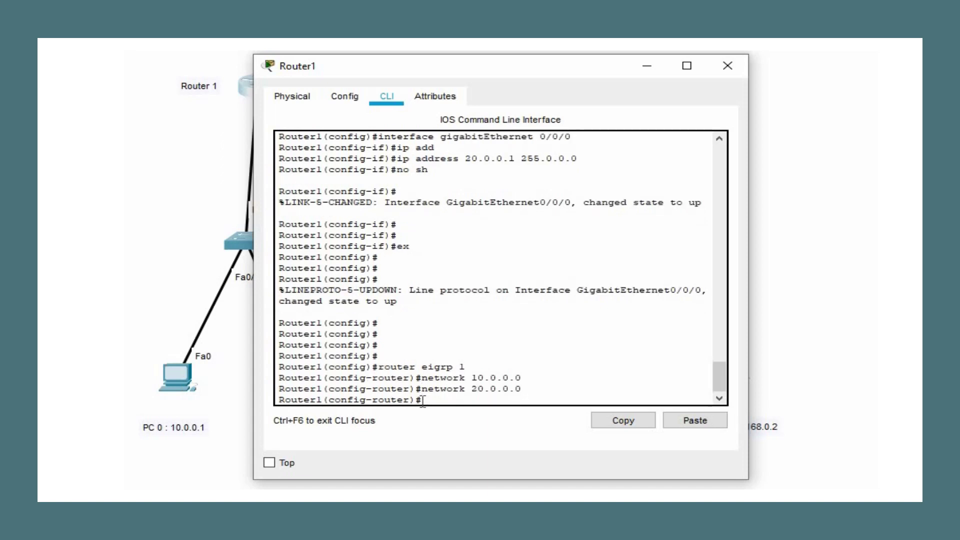
Save Router 1's configuration with do wr, then exit EIGRP configuration with ex and close the router's window.
{"action": "type", "text": "no wr"}
{"action": "key", "text": "Return"}
{"action": "type", "text": "ex"}
{"action": "key", "text": "Return"}
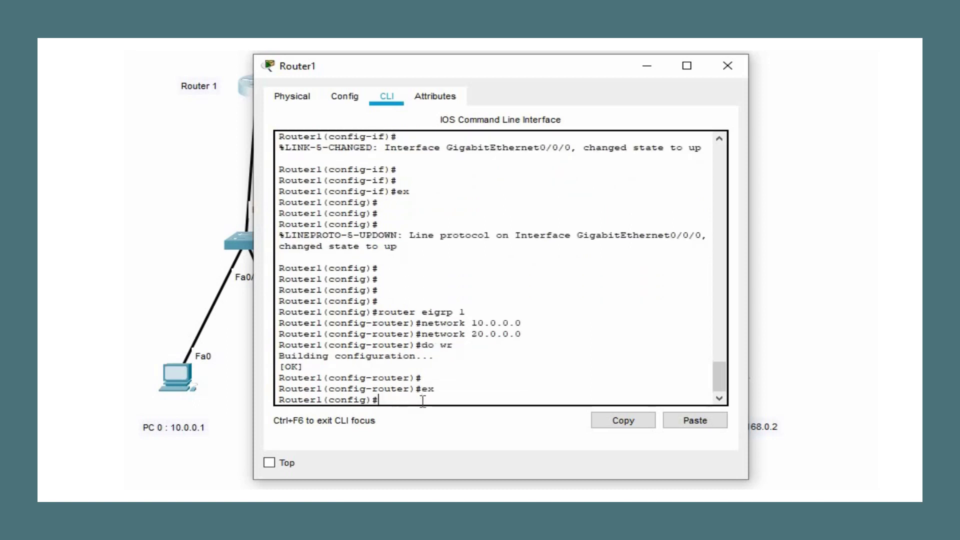
{"action": "key", "text": "Return"}
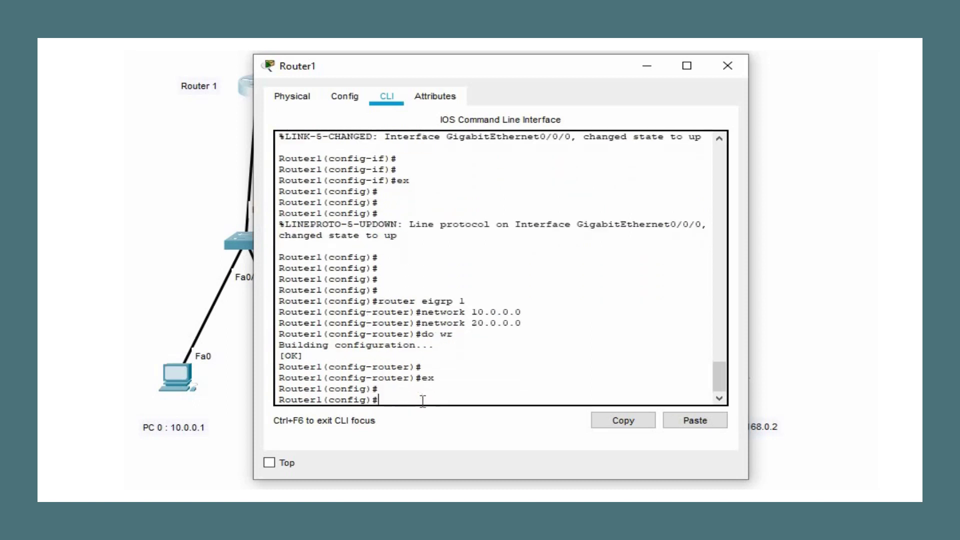
{"action": "left_click", "coordinate": [727, 67]}
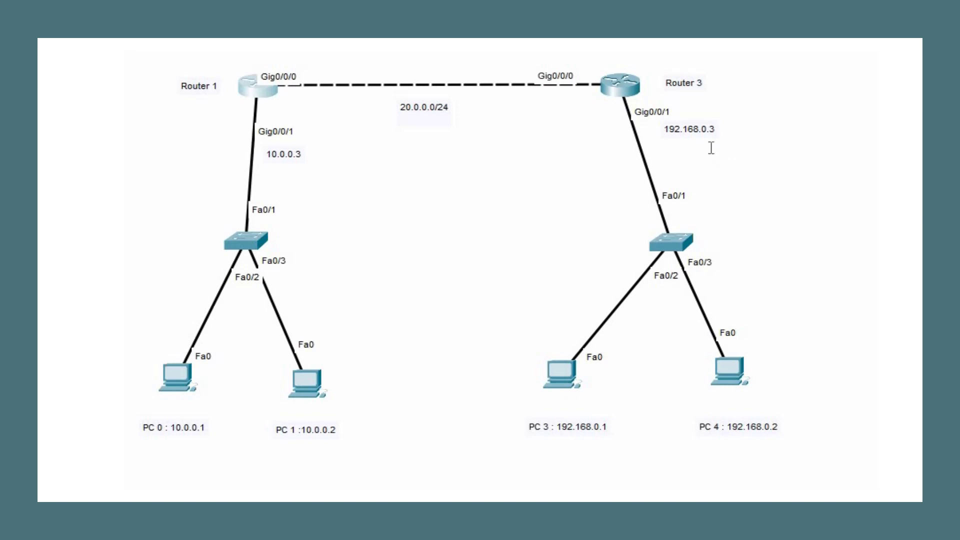
Open Router 3's command line and start the EIGRP routing process with router eigrp 1.
{"action": "left_click", "coordinate": [621, 83]}
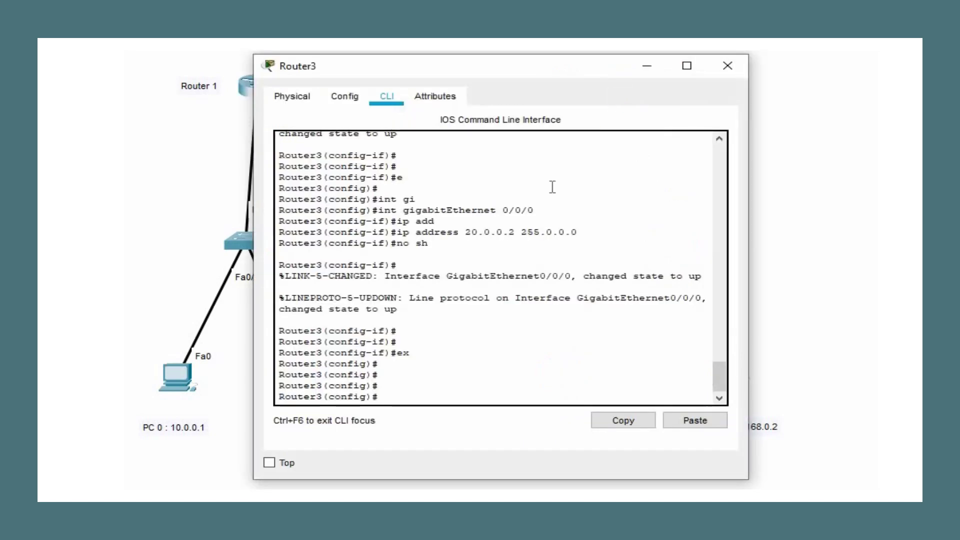
{"action": "type", "text": "router eigrp"}
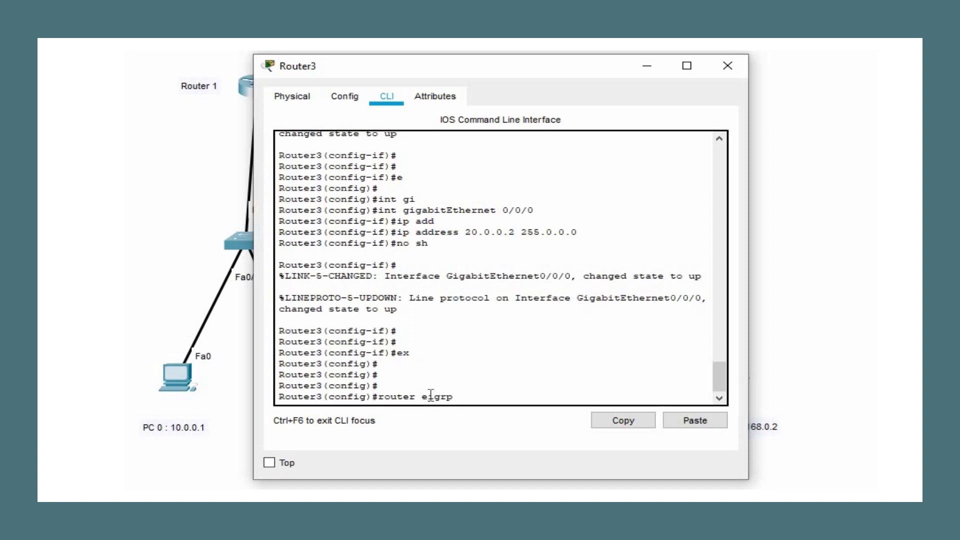
{"action": "type", "text": " 1"}
{"action": "key", "text": "Return"}
Add networks 20.0.0.0 and 192.168.0.0 to Router 3's EIGRP process.
{"action": "type", "text": "network "}
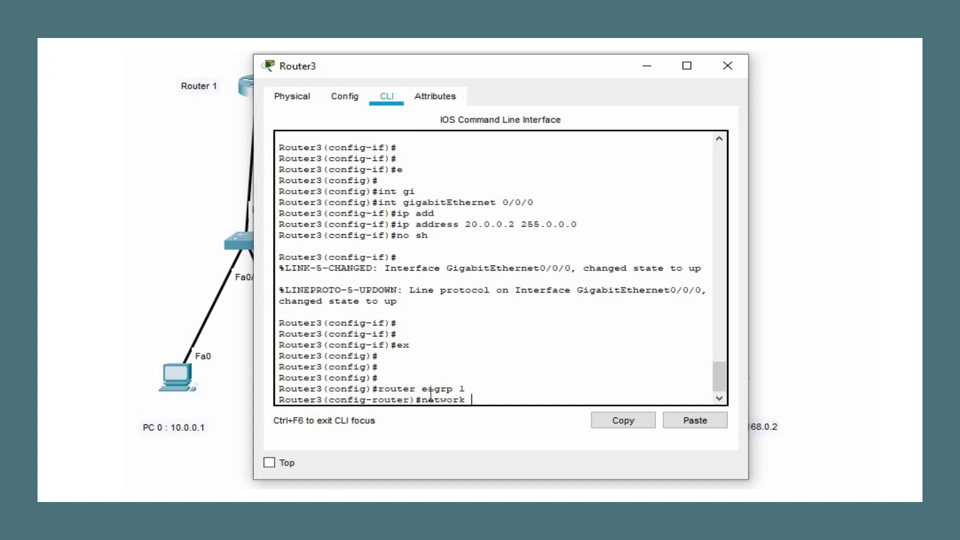
{"action": "type", "text": "20.0.0.0"}
{"action": "key", "text": "Return"}
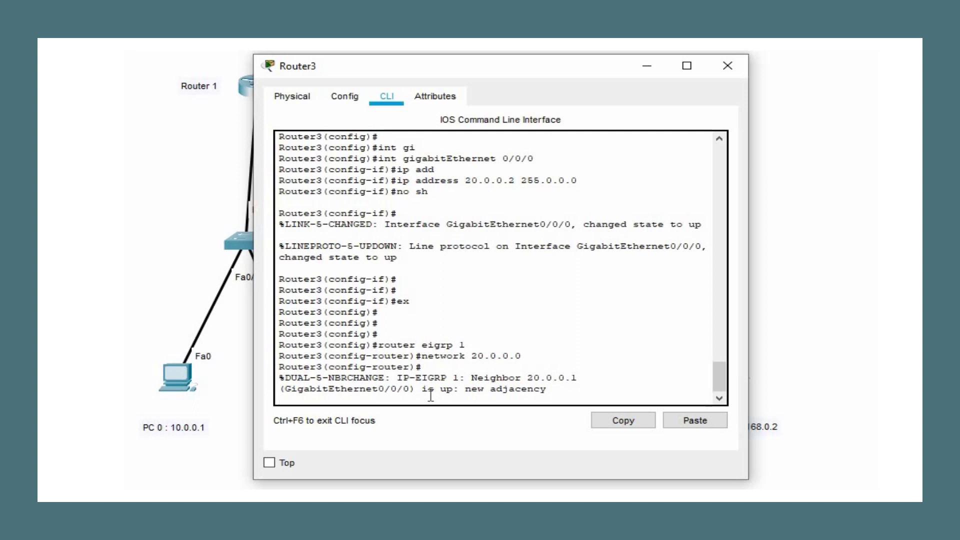
{"action": "key", "text": "Return"}
{"action": "key", "text": "Return"}
{"action": "type", "text": "netw"}
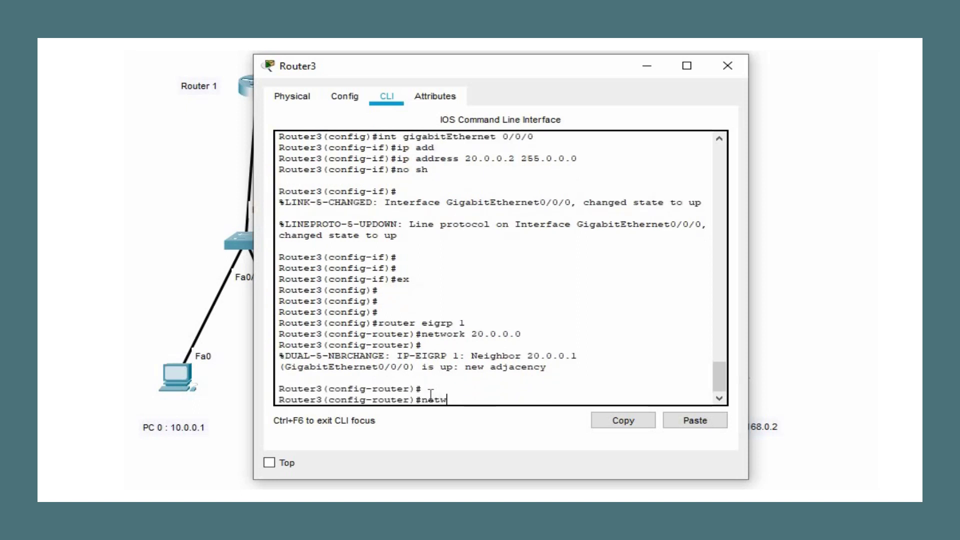
{"action": "type", "text": "ork 192.168.0.0"}
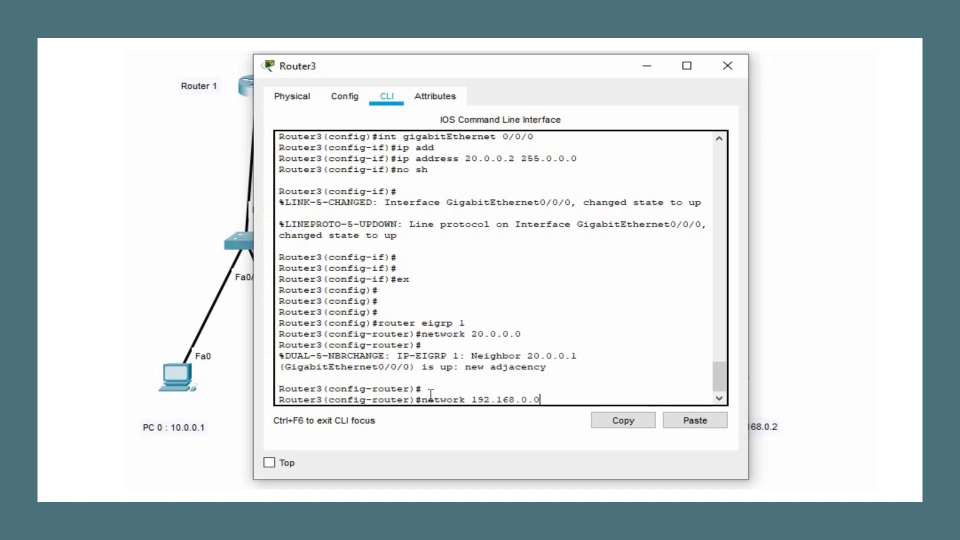
{"action": "key", "text": "Return"}
{"action": "key", "text": "Return"}
{"action": "key", "text": "Return"}
Save Router 3's configuration with do wr, then exit EIGRP configuration with ex and close the router's window.
{"action": "type", "text": "do wr"}
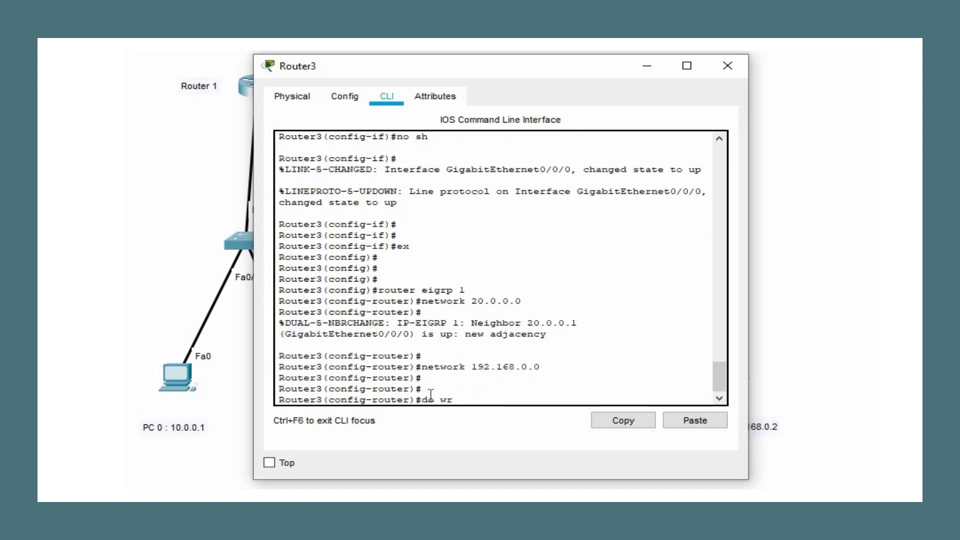
{"action": "key", "text": "Return"}
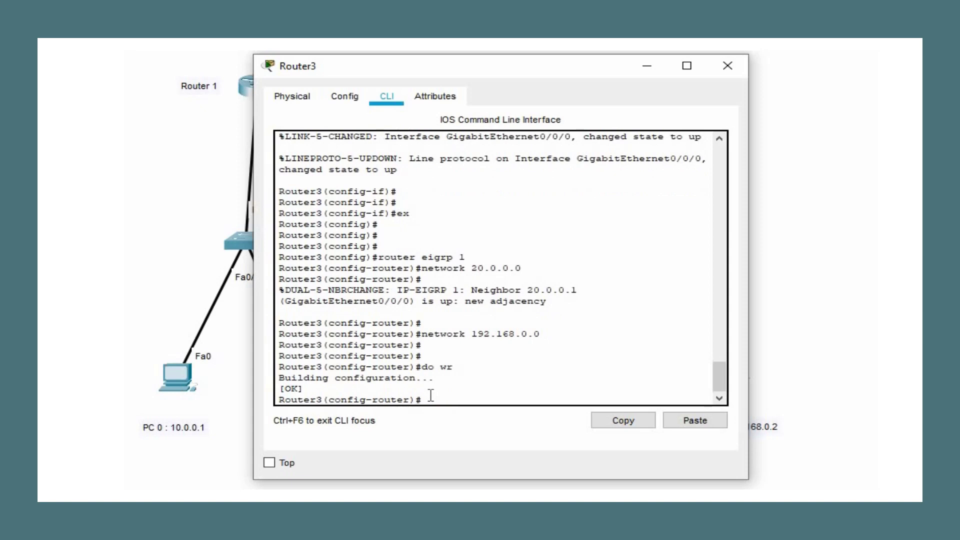
{"action": "type", "text": "ex"}
{"action": "key", "text": "Return"}
{"action": "key", "text": "Return"}
{"action": "key", "text": "Return"}
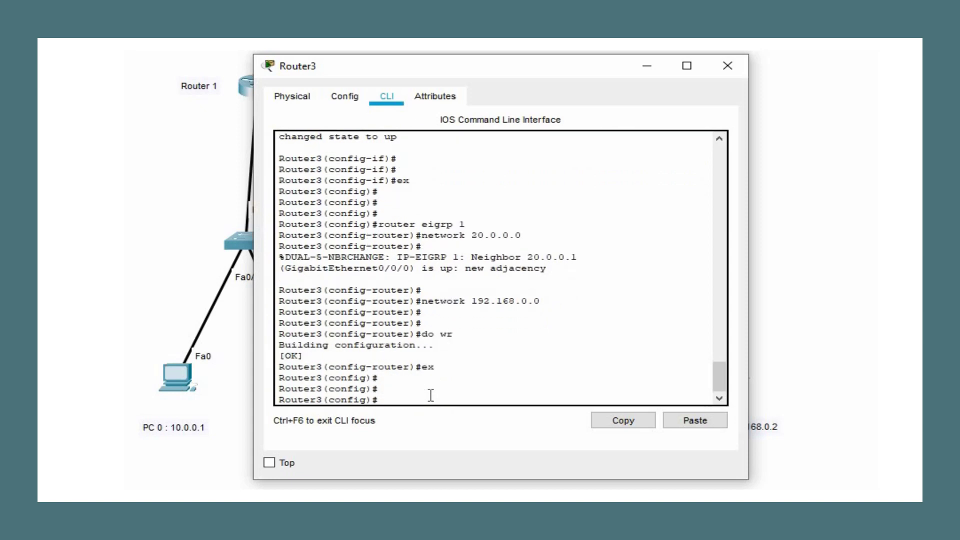
{"action": "left_click", "coordinate": [728, 66]}
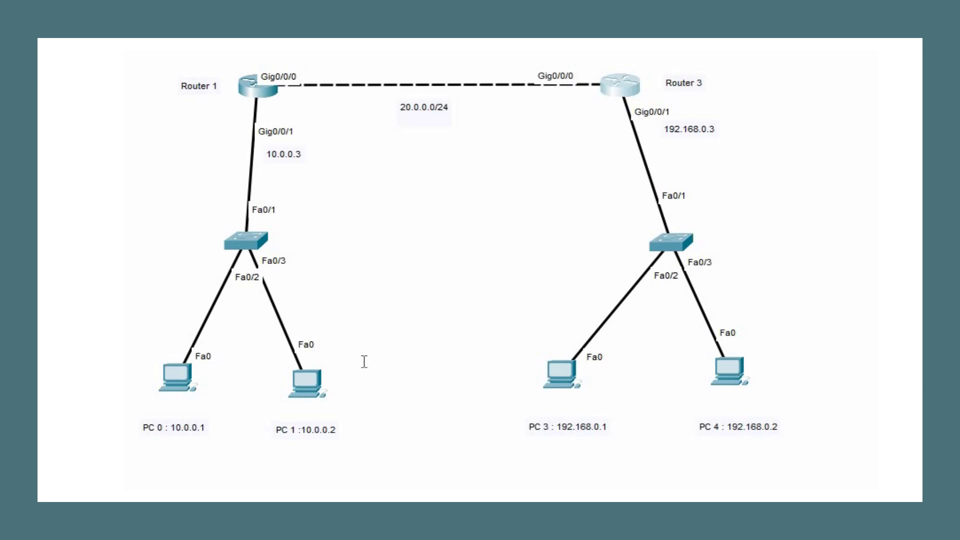
Test connectivity from PC 1 to PC 3 by running ping 192.168.0.1 twice in PC 1's Command Prompt, then close its window.
{"action": "left_click", "coordinate": [307, 385]}
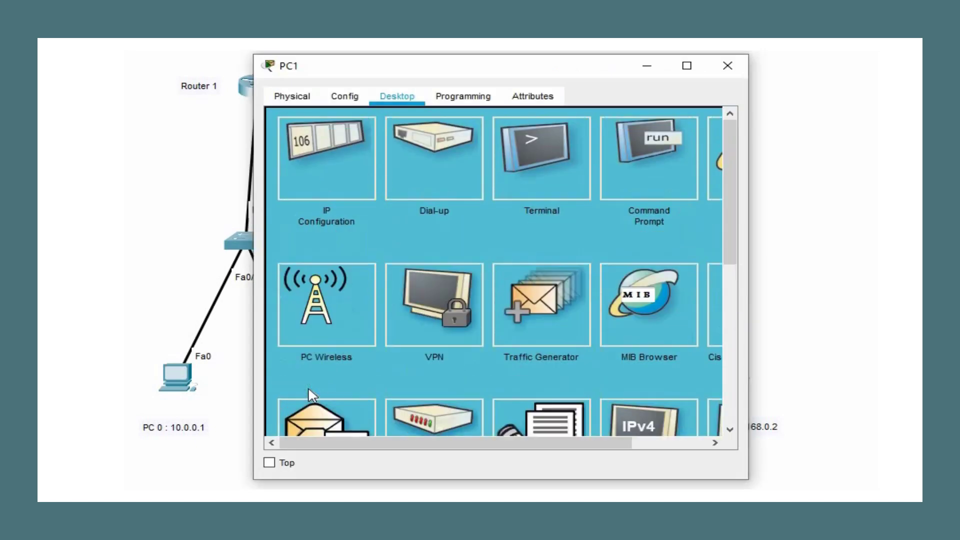
{"action": "left_click", "coordinate": [658, 172]}
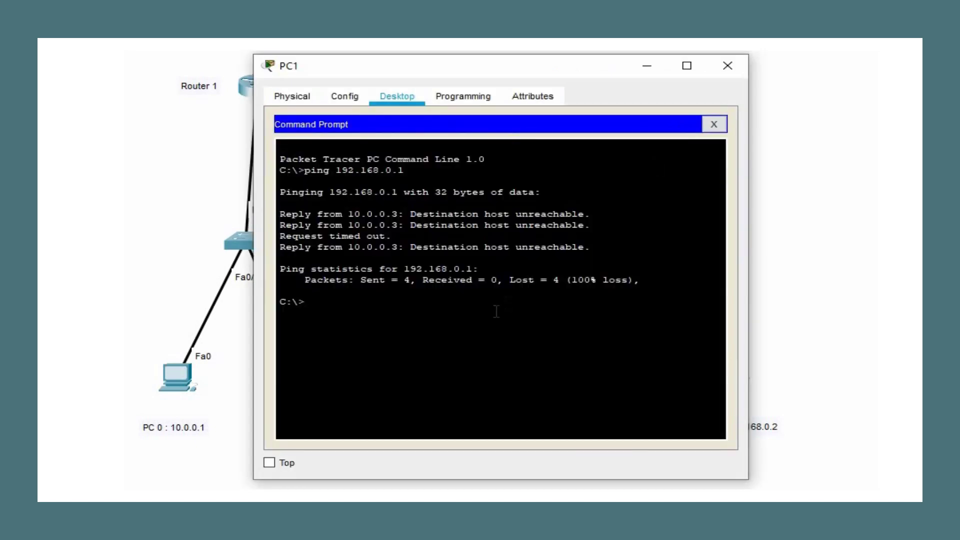
{"action": "type", "text": "ping 192.168.0.1"}
{"action": "key", "text": "Return"}
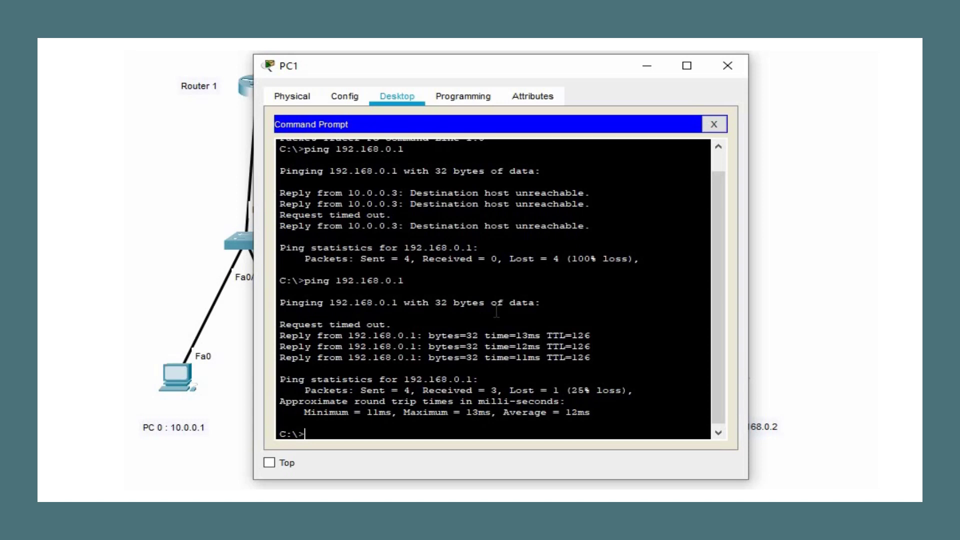
{"action": "key", "text": "Up"}
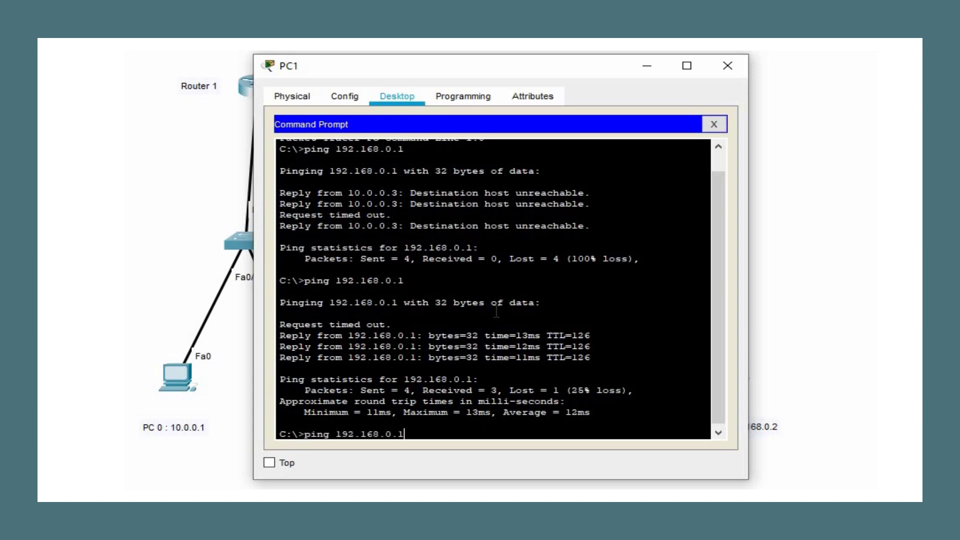
{"action": "key", "text": "Return"}
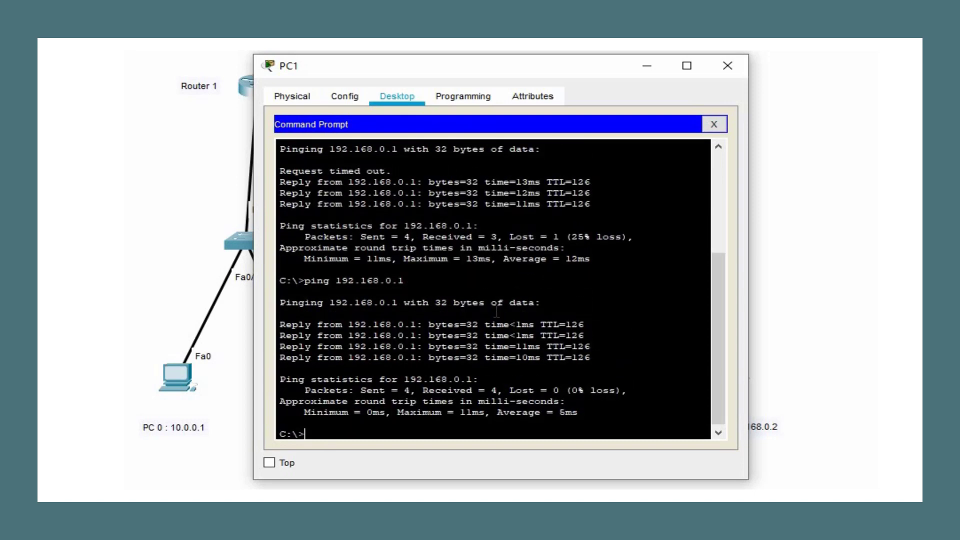
{"action": "left_click", "coordinate": [727, 65]}
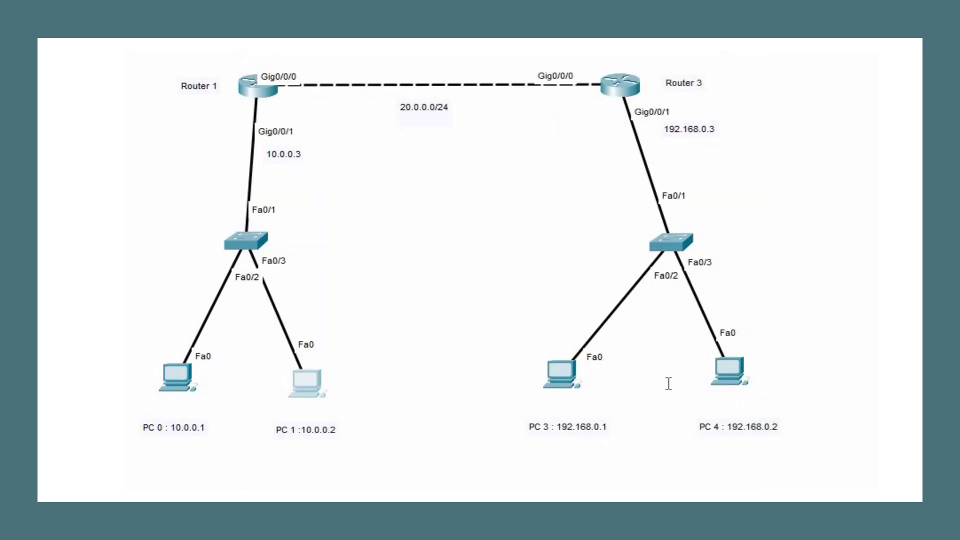
Test connectivity from PC 4 to PC 0 by running ping 10.0.0.1 twice in PC 4's Command Prompt.
{"action": "left_click", "coordinate": [730, 371]}
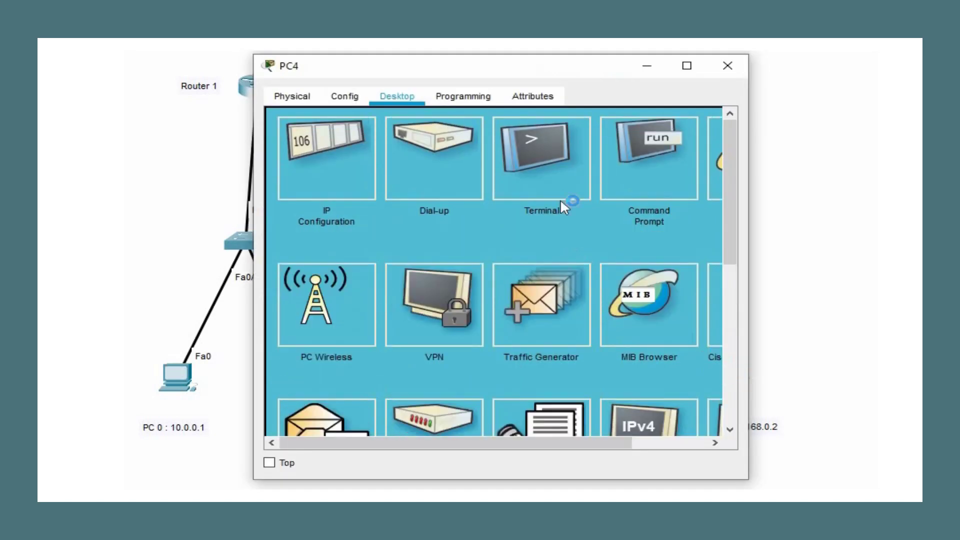
{"action": "left_click", "coordinate": [630, 135]}
{"action": "type", "text": "ping "}
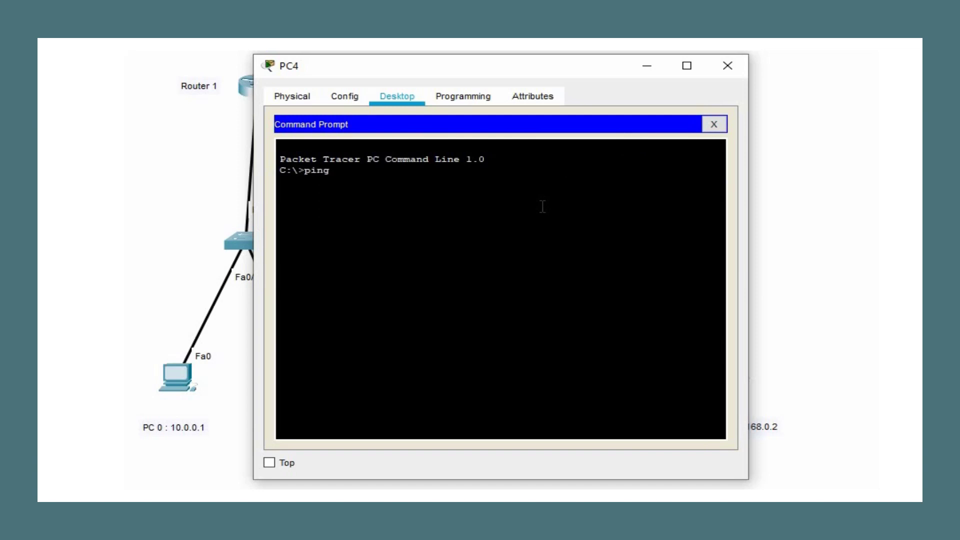
{"action": "type", "text": "10.0.0."}
{"action": "type", "text": "1"}
{"action": "key", "text": "Return"}
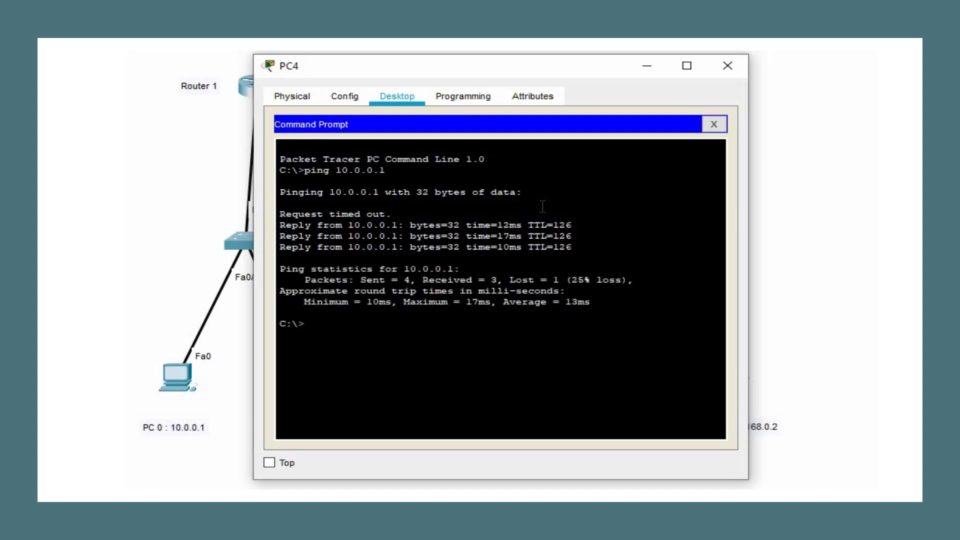
{"action": "key", "text": "Up"}
{"action": "key", "text": "Return"}
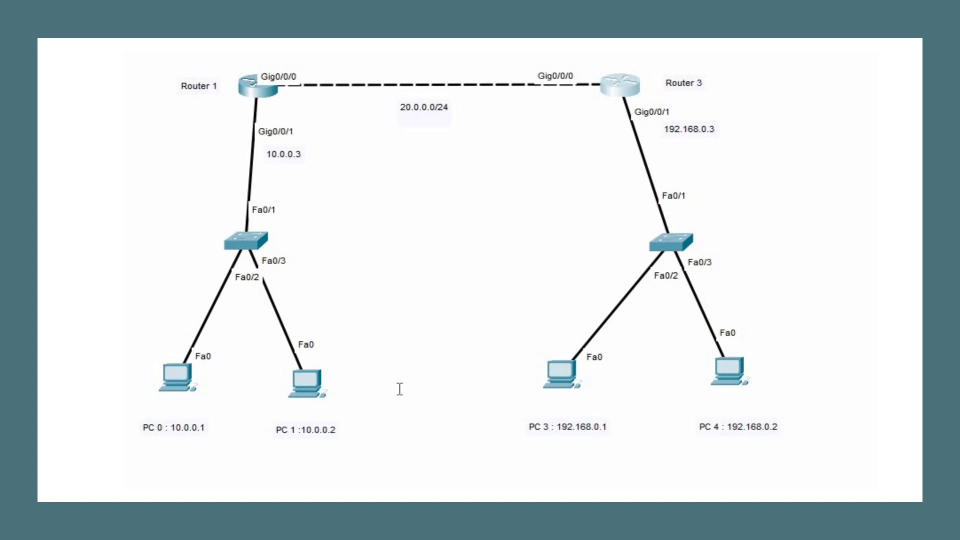
Display Router 3's EIGRP neighbor table from privileged mode with sh ip eigrp neighbors.
{"action": "left_click", "coordinate": [620, 92]}
{"action": "left_click_drag", "start_coordinate": [505, 75], "coordinate": [585, 79]}
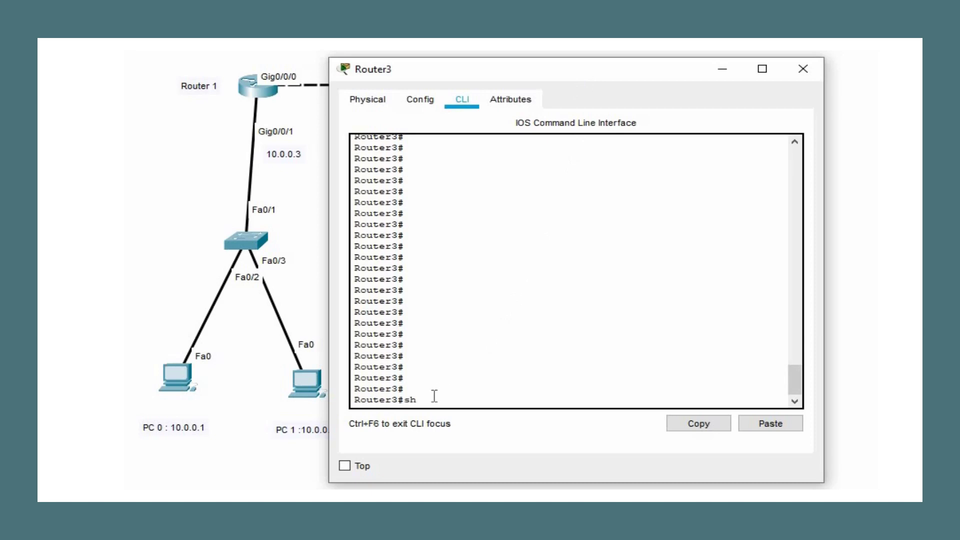
{"action": "type", "text": "ip eigrp"}
{"action": "key", "text": "Tab"}
{"action": "type", "text": "ne"}
{"action": "key", "text": "Tab"}
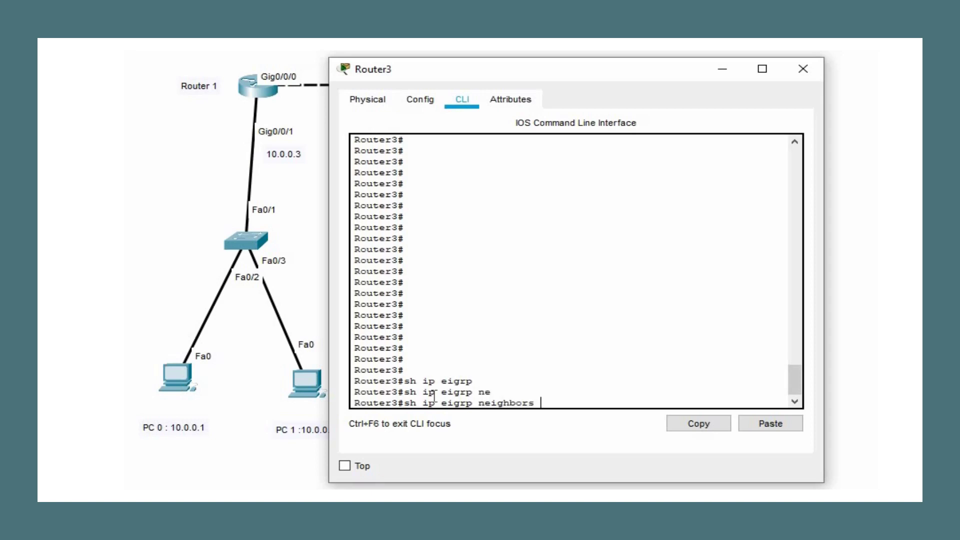
{"action": "key", "text": "Return"}
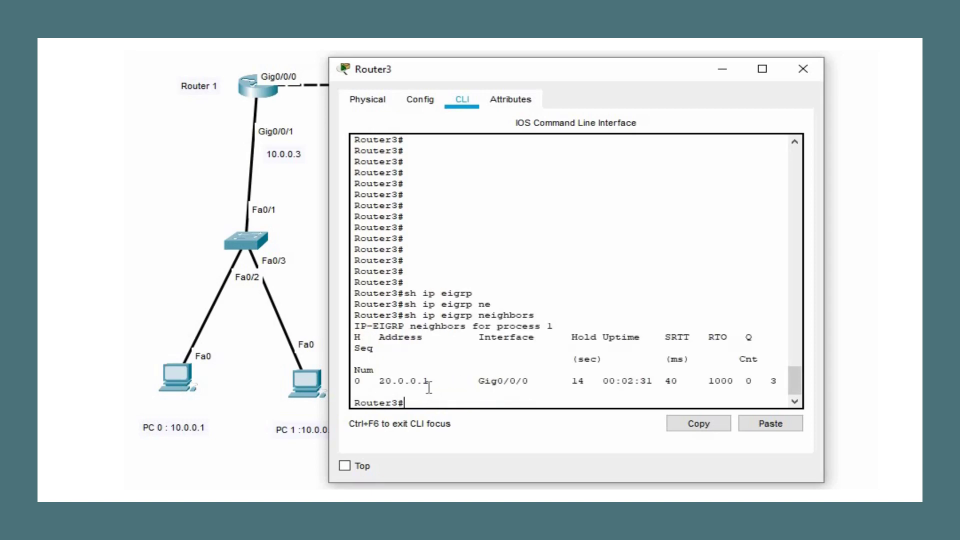
Examine the neighbor's address and uptime against the topology, then close Router 3's window.
{"action": "left_click_drag", "start_coordinate": [434, 382], "coordinate": [391, 388]}
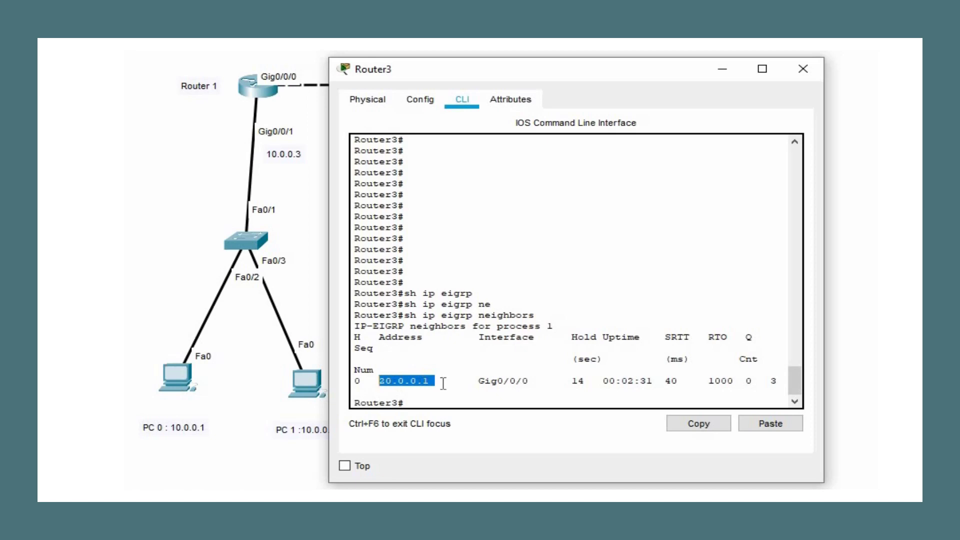
{"action": "left_click_drag", "start_coordinate": [532, 78], "coordinate": [516, 128]}
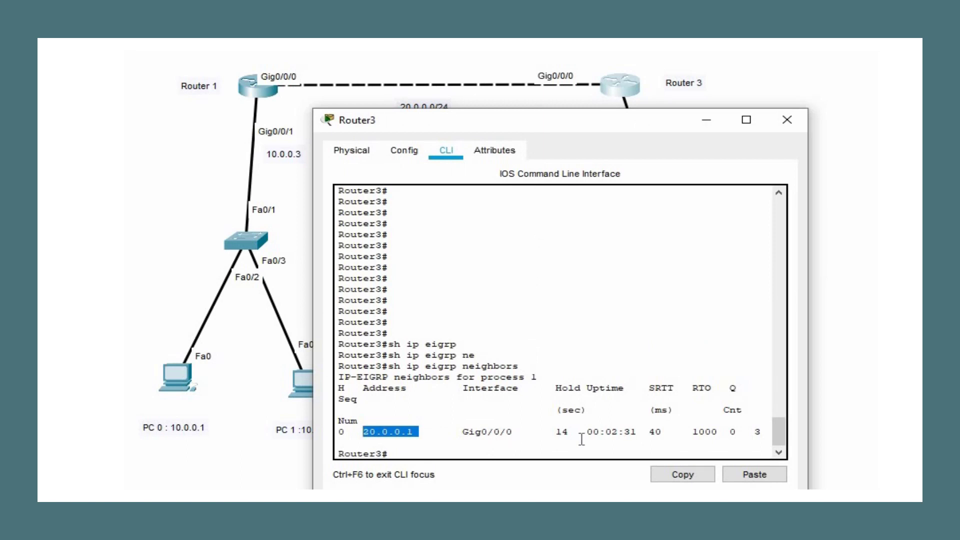
{"action": "left_click_drag", "start_coordinate": [625, 431], "coordinate": [606, 431]}
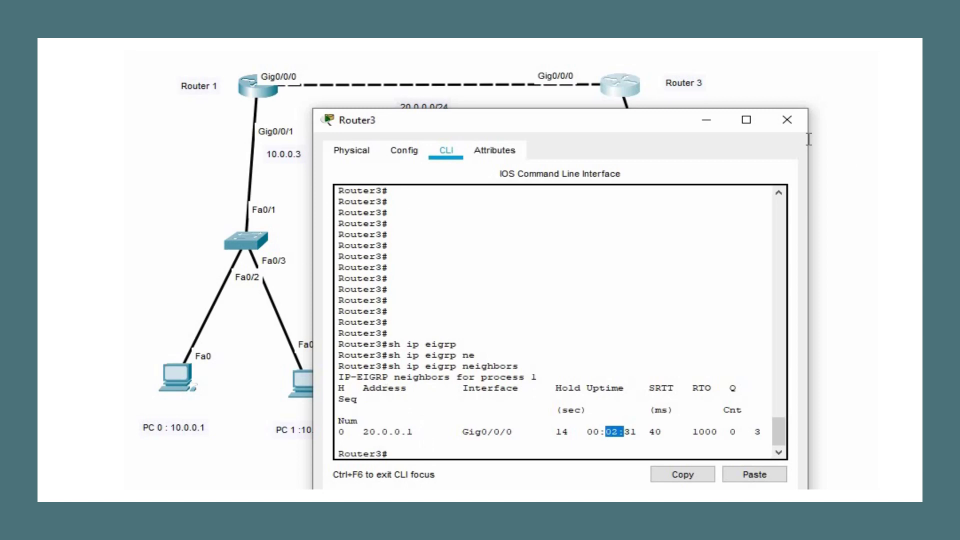
{"action": "left_click", "coordinate": [788, 120]}
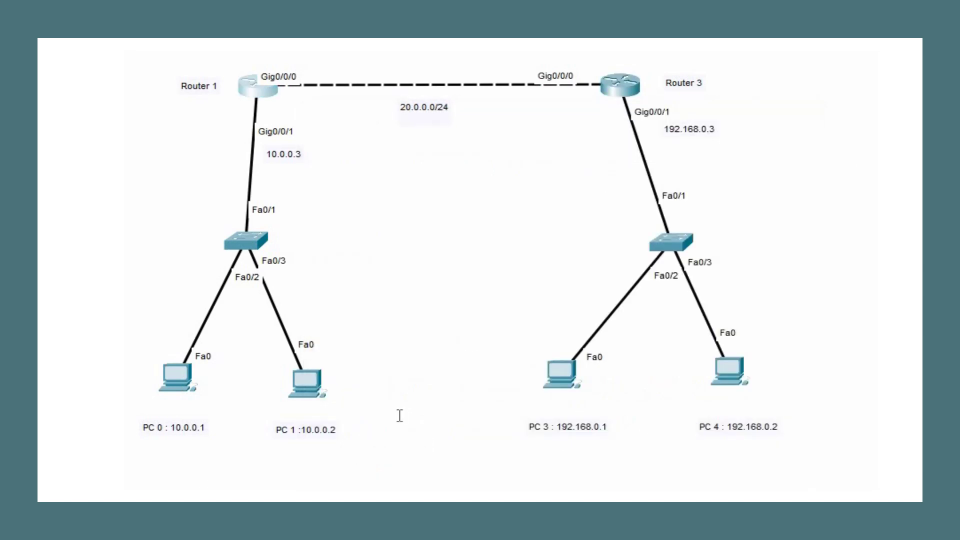
Open Router 1's command line and display its EIGRP topology table with sh ip eigrp topology.
{"action": "left_click", "coordinate": [264, 90]}
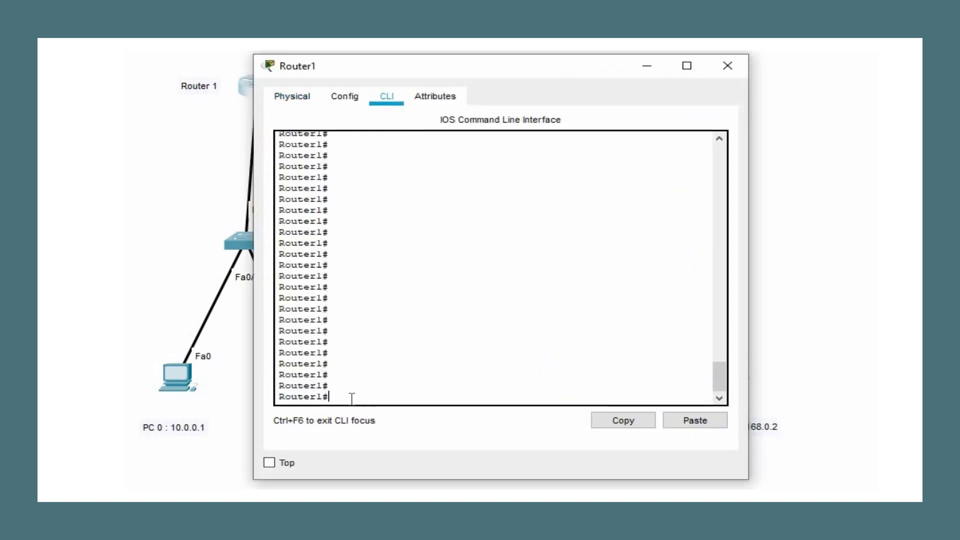
{"action": "type", "text": "sh ip eigr"}
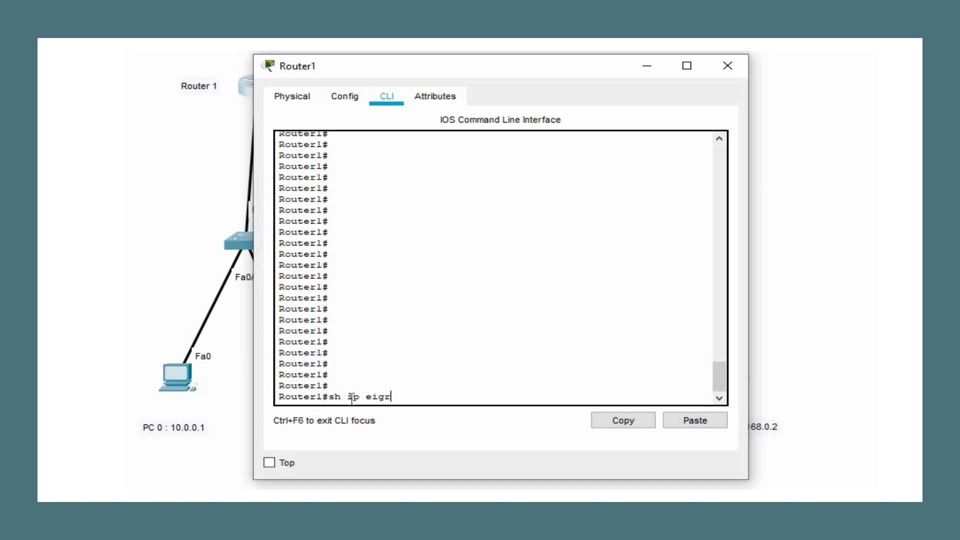
{"action": "type", "text": "p topol"}
{"action": "key", "text": "Tab"}
{"action": "key", "text": "Return"}
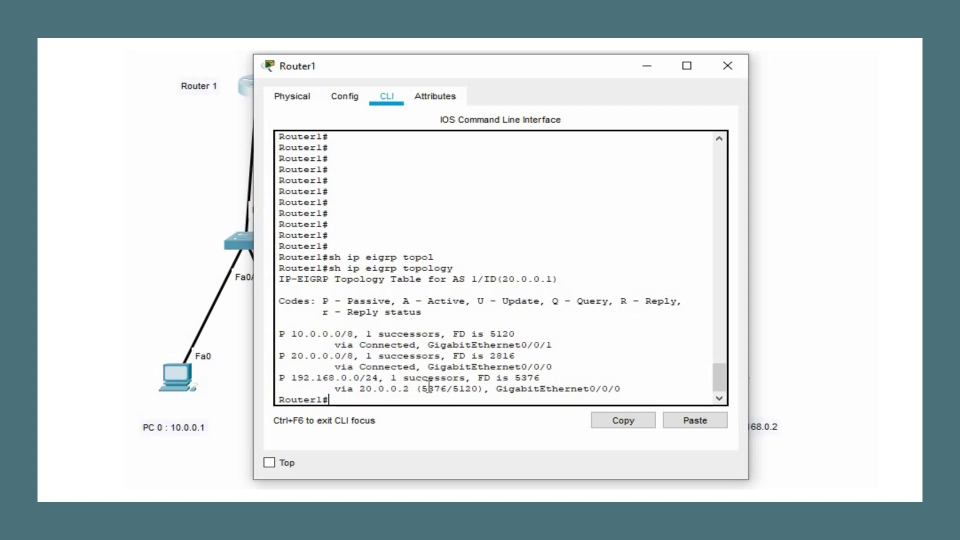
Examine the feasible distance of the 192.168.0.0/24 route in the topology table, then close Router 1's window.
{"action": "left_click_drag", "start_coordinate": [477, 378], "coordinate": [538, 378]}
{"action": "left_click", "coordinate": [501, 399]}
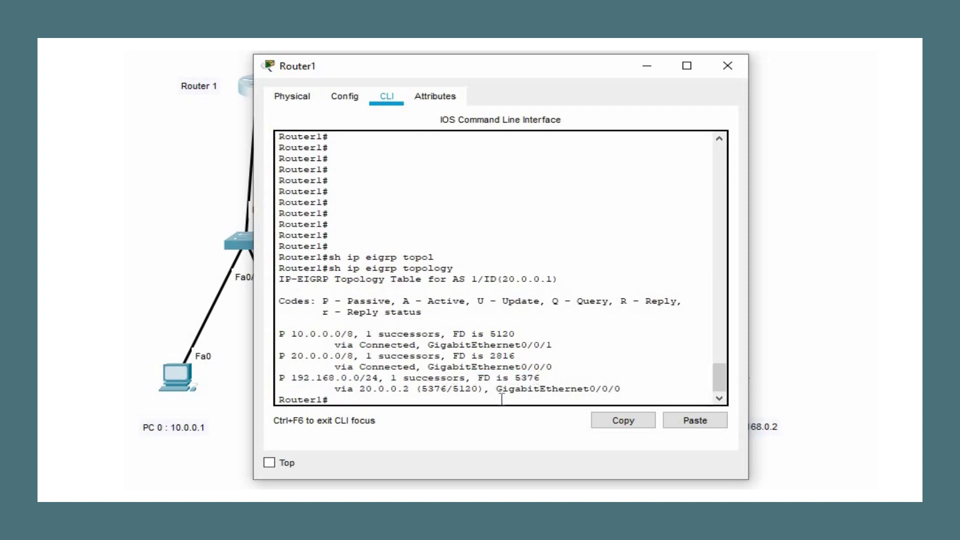
{"action": "key", "text": "Return"}
{"action": "key", "text": "Return"}
{"action": "key", "text": "Return"}
{"action": "key", "text": "Return"}
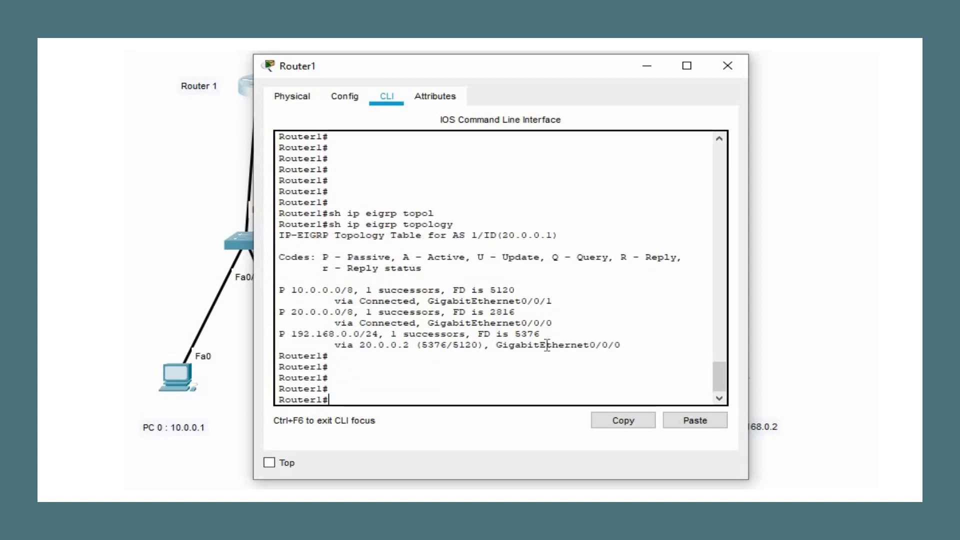
{"action": "left_click", "coordinate": [728, 66]}
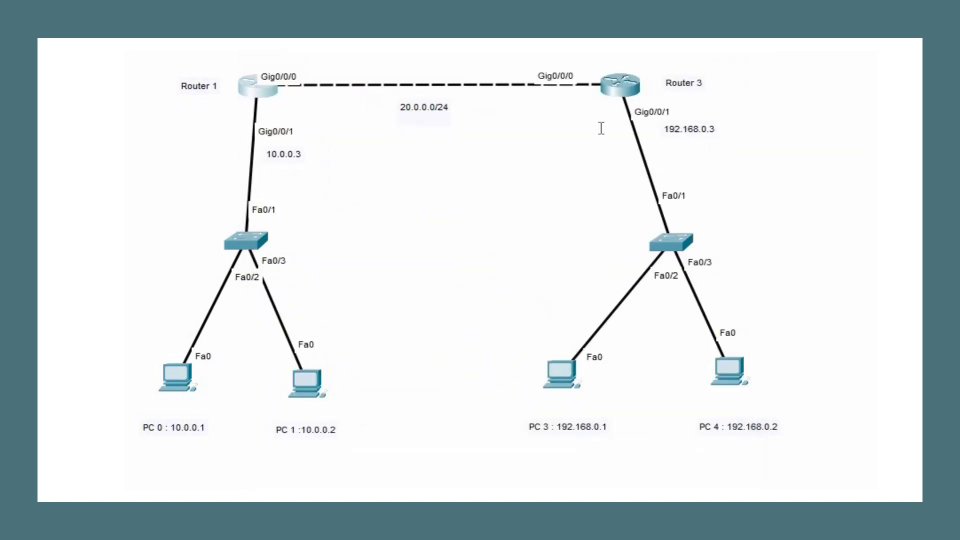